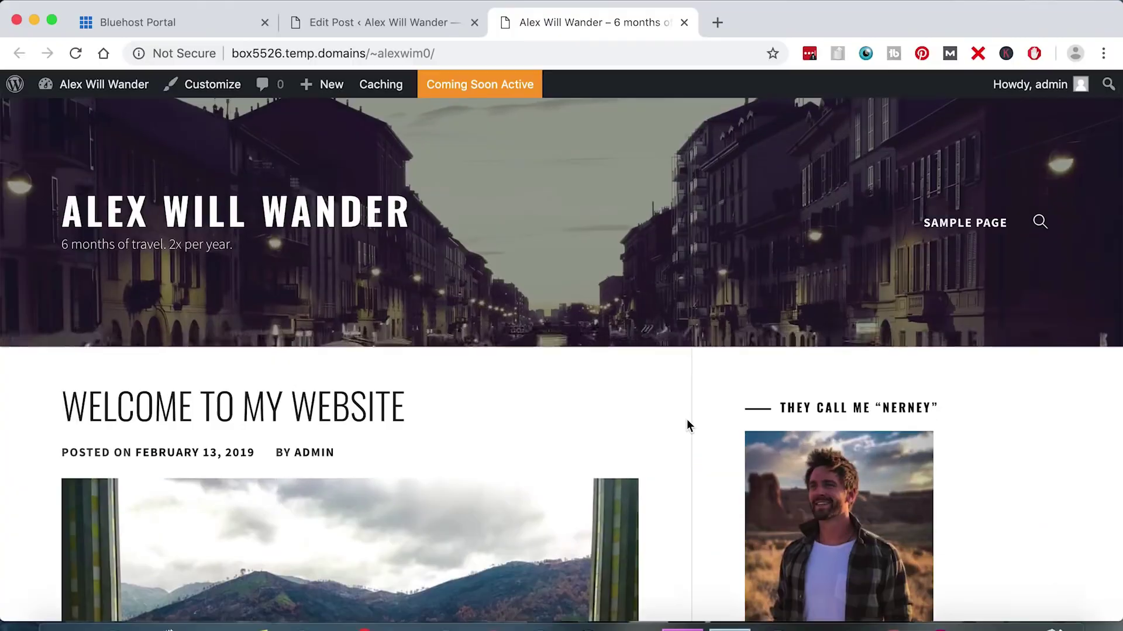
- Add a Video widget to the blog page below the text introducing the projects
scroll(686, 420, "down", 8)
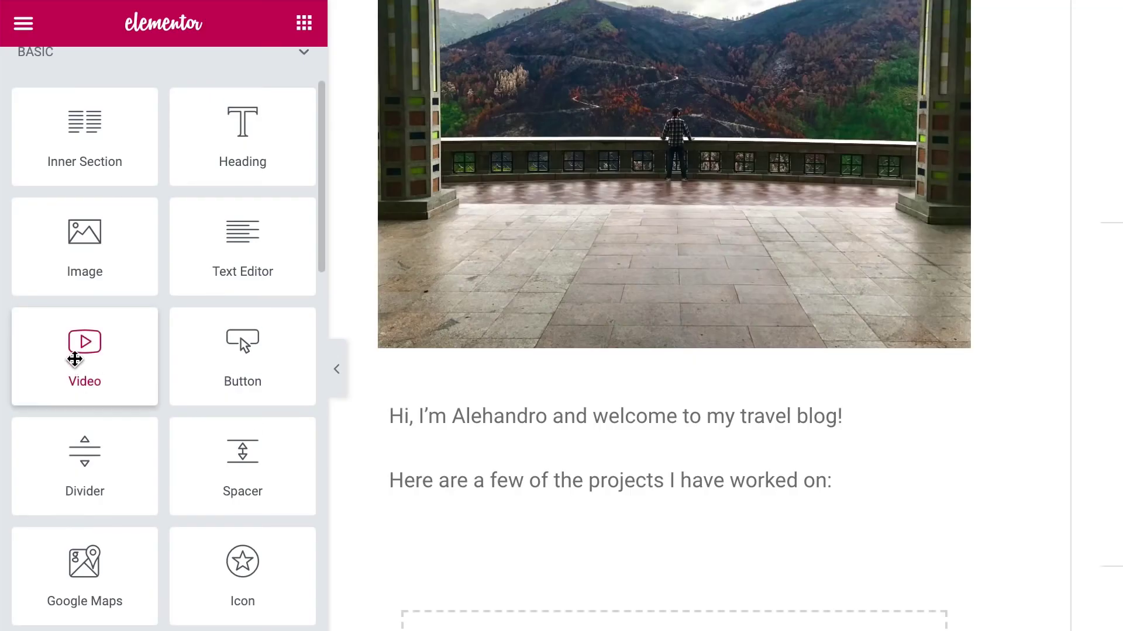
left_click_drag(75, 358, 670, 523)
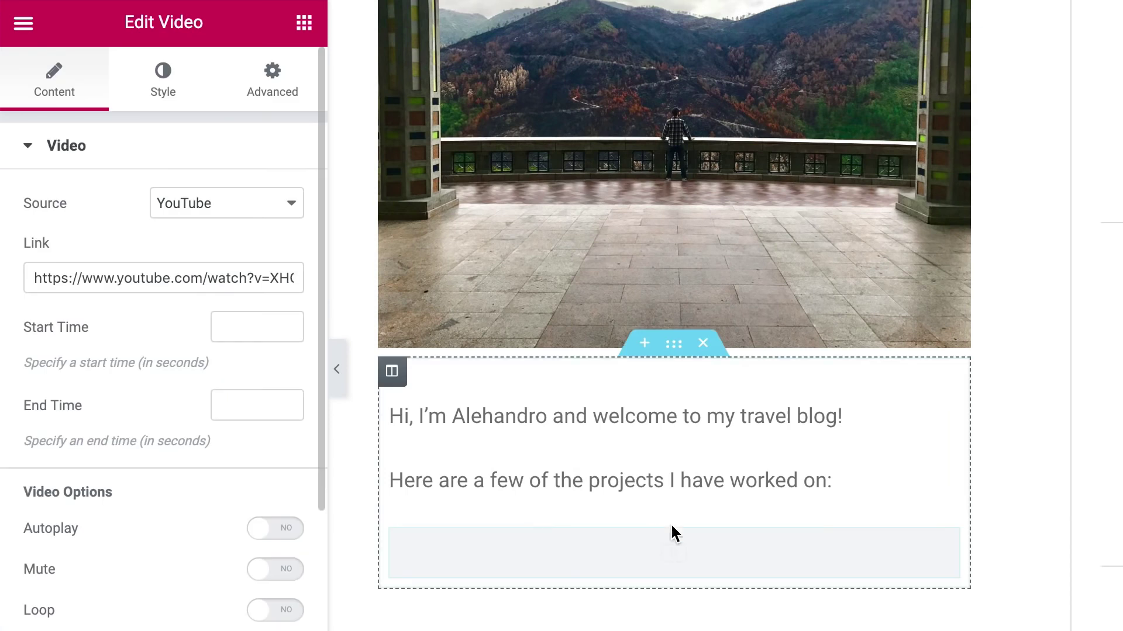
scroll(1003, 525, "down", 5)
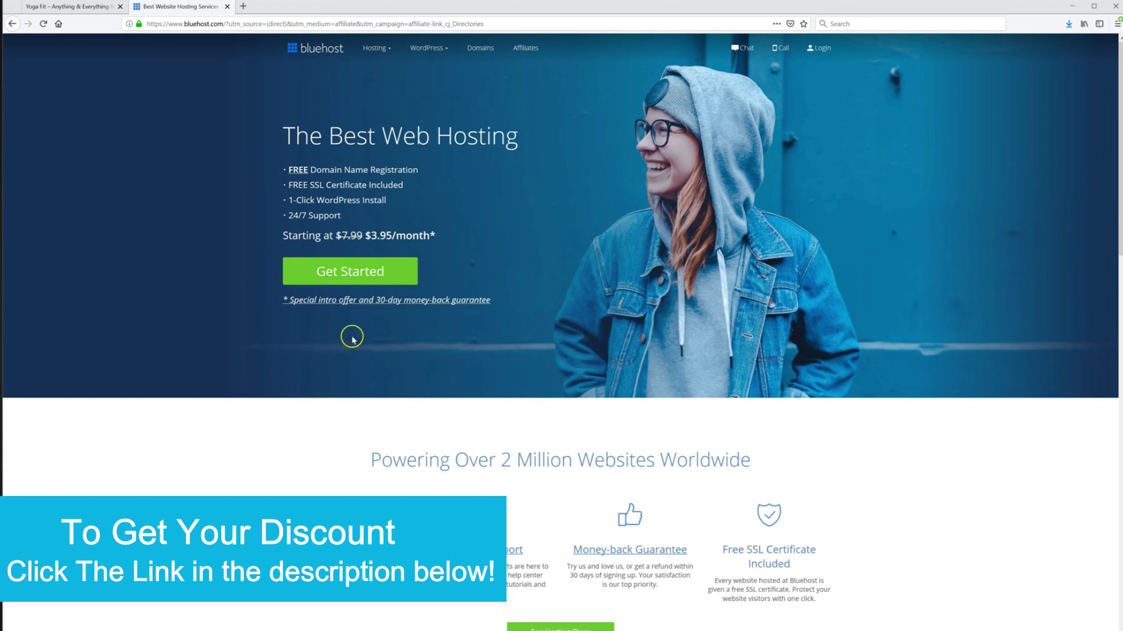
- Start a Bluehost sign-up with the basic plan and the new domain movementandtraining.com
left_click(360, 278)
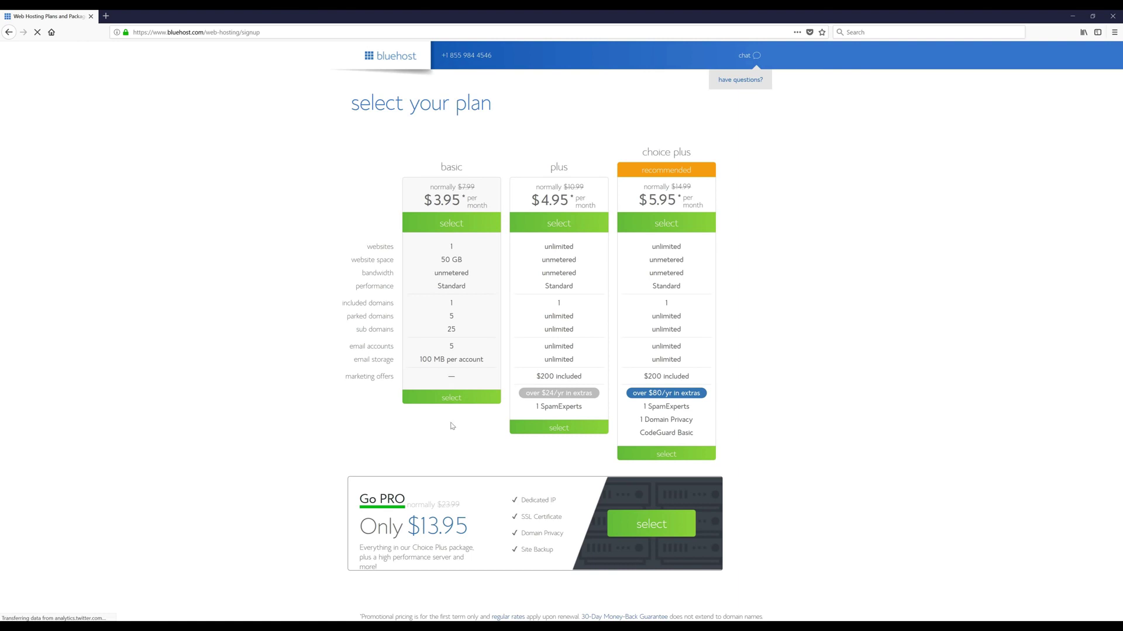
left_click(417, 399)
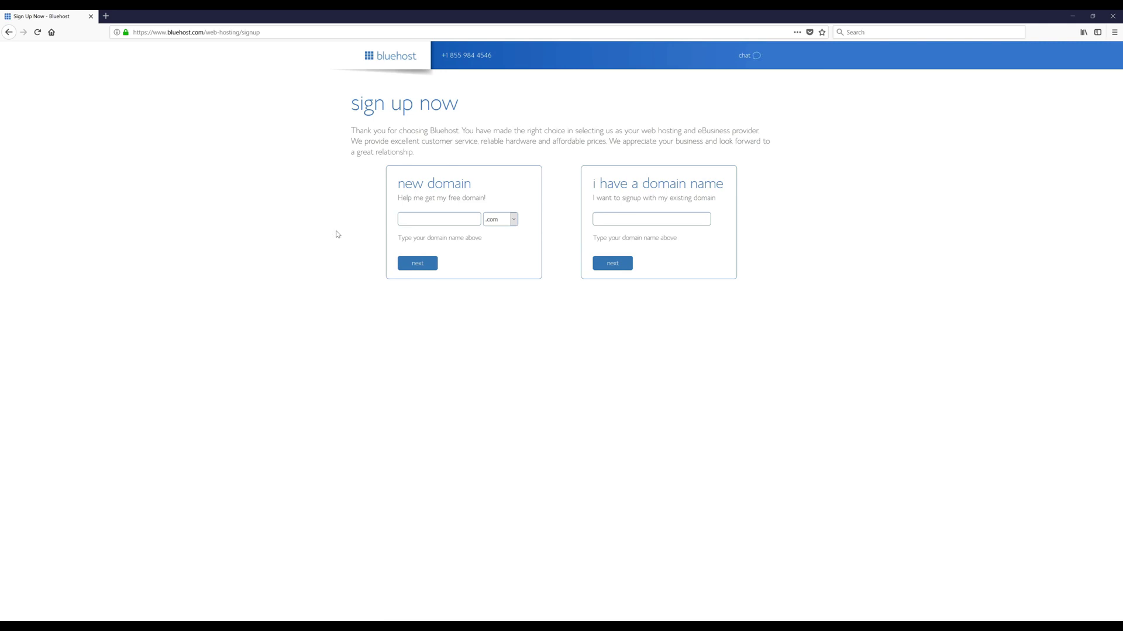
left_click(462, 225)
type("movementandtraining")
left_click(423, 270)
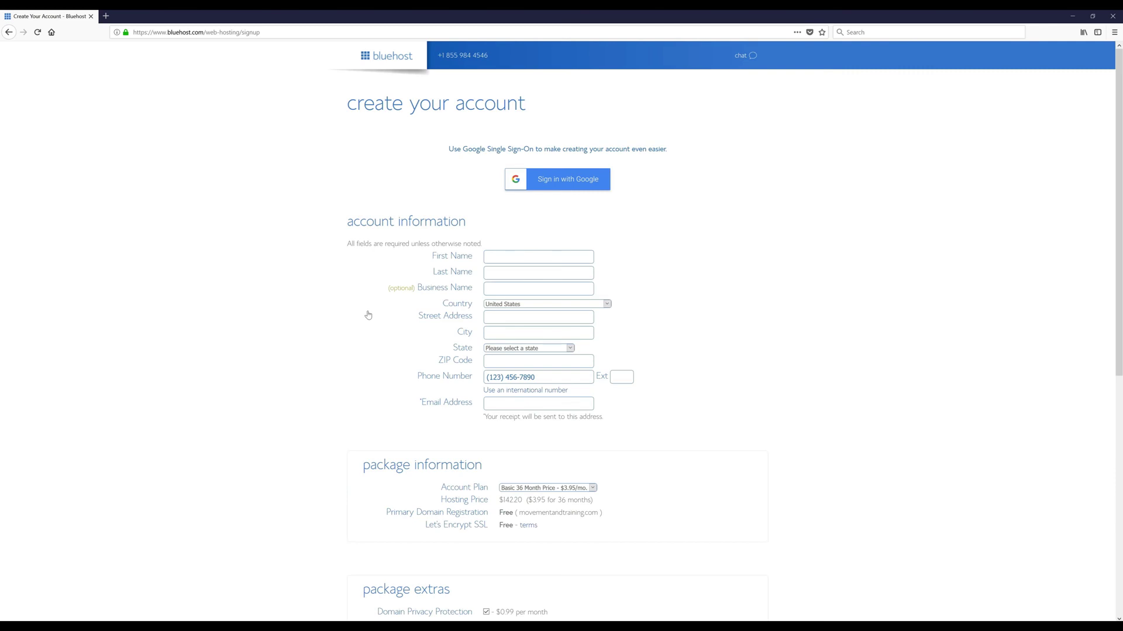
- Remove Domain Privacy Protection, SiteLock Security - Find and Codeguard Basic from the package extras
scroll(295, 287, "down", 6)
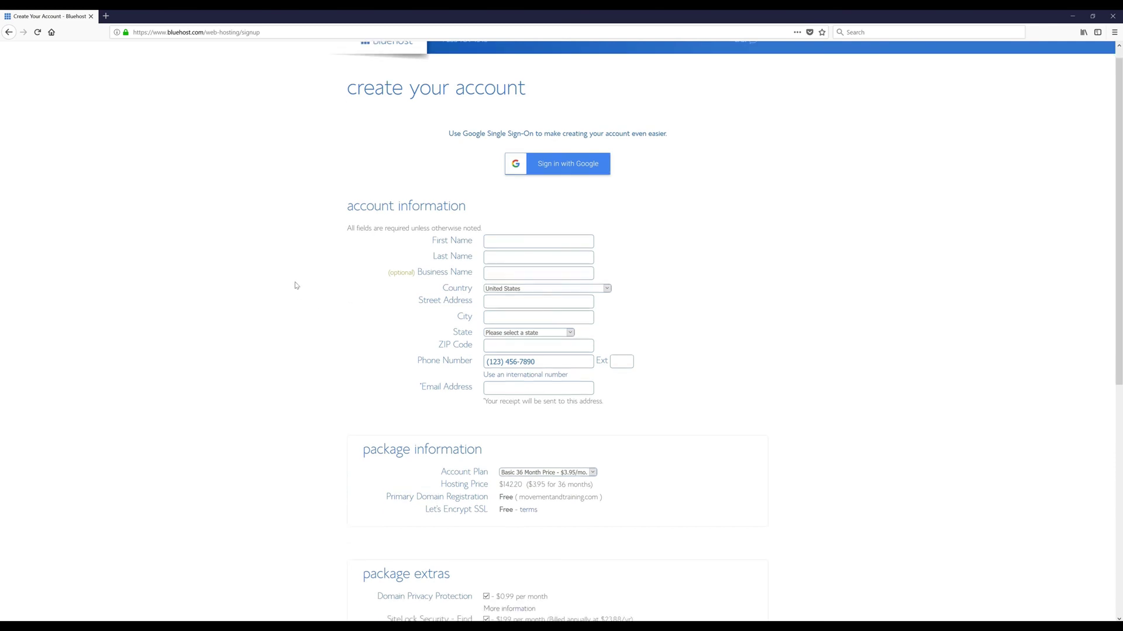
scroll(295, 287, "down", 1)
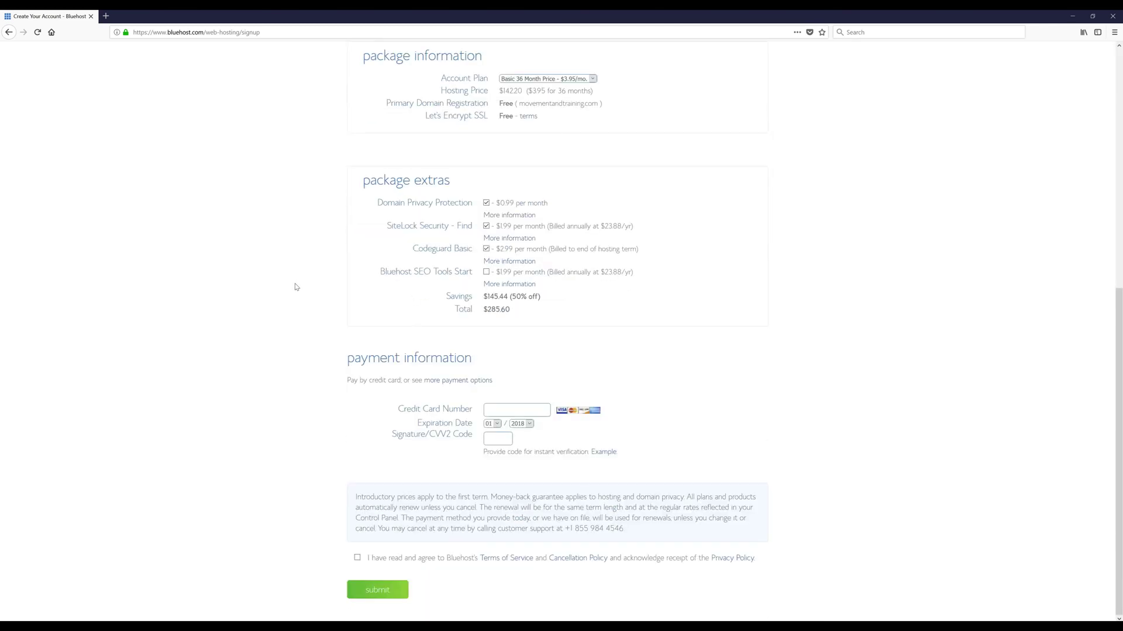
left_click(484, 203)
left_click(490, 226)
left_click(626, 390)
left_click(485, 250)
- Set the account plan to Basic 12 Month Price at $5.95/mo
scroll(283, 432, "up", 4)
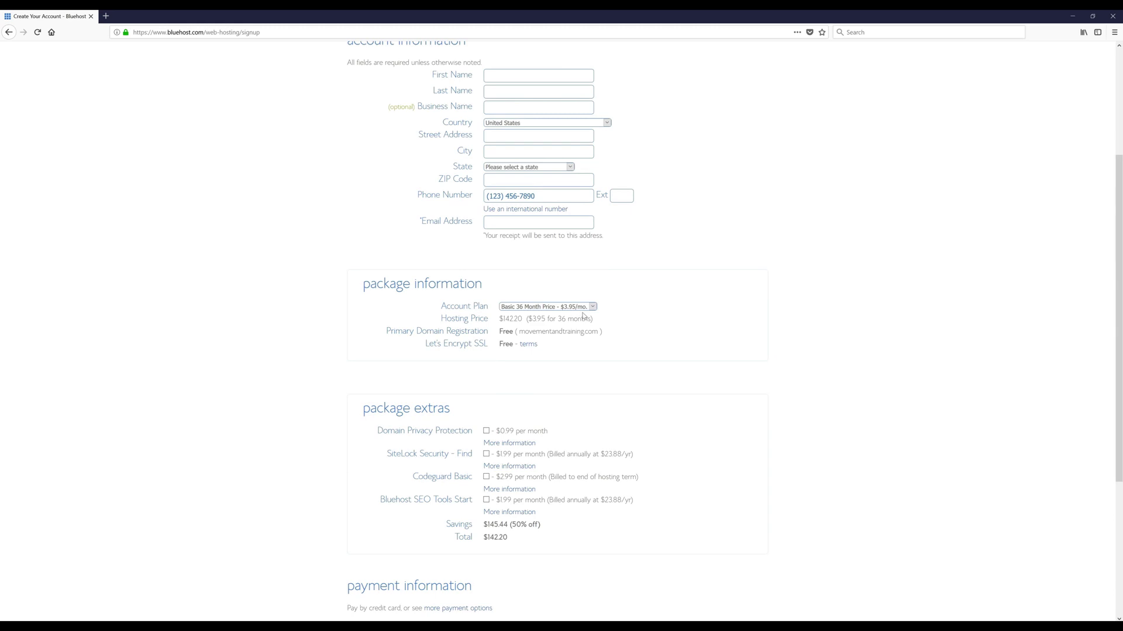
left_click(579, 305)
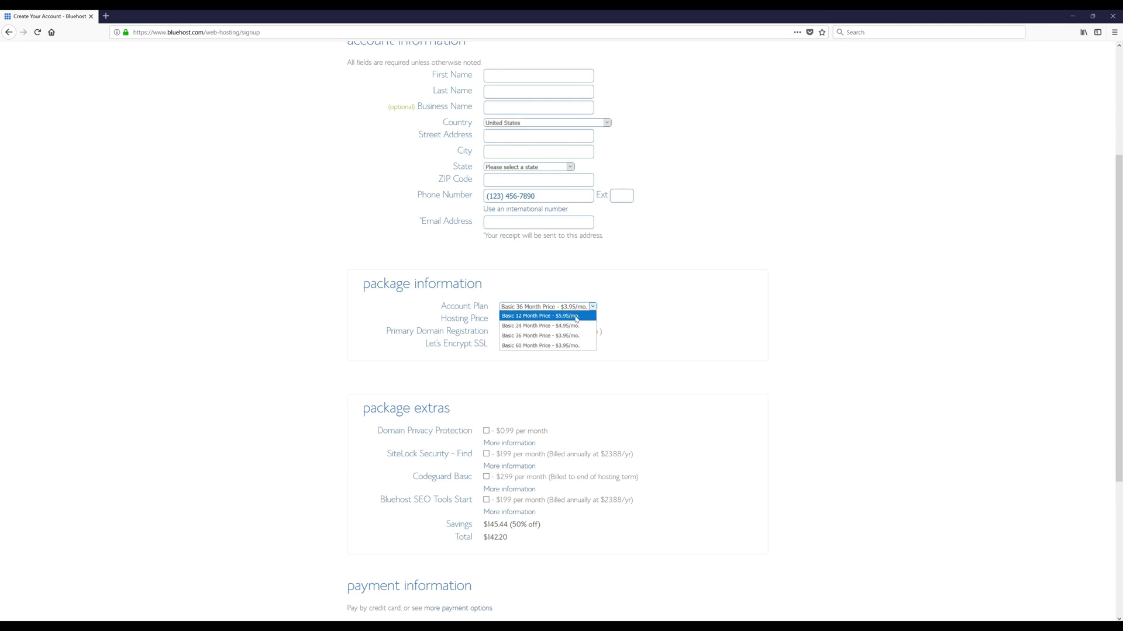
left_click(575, 316)
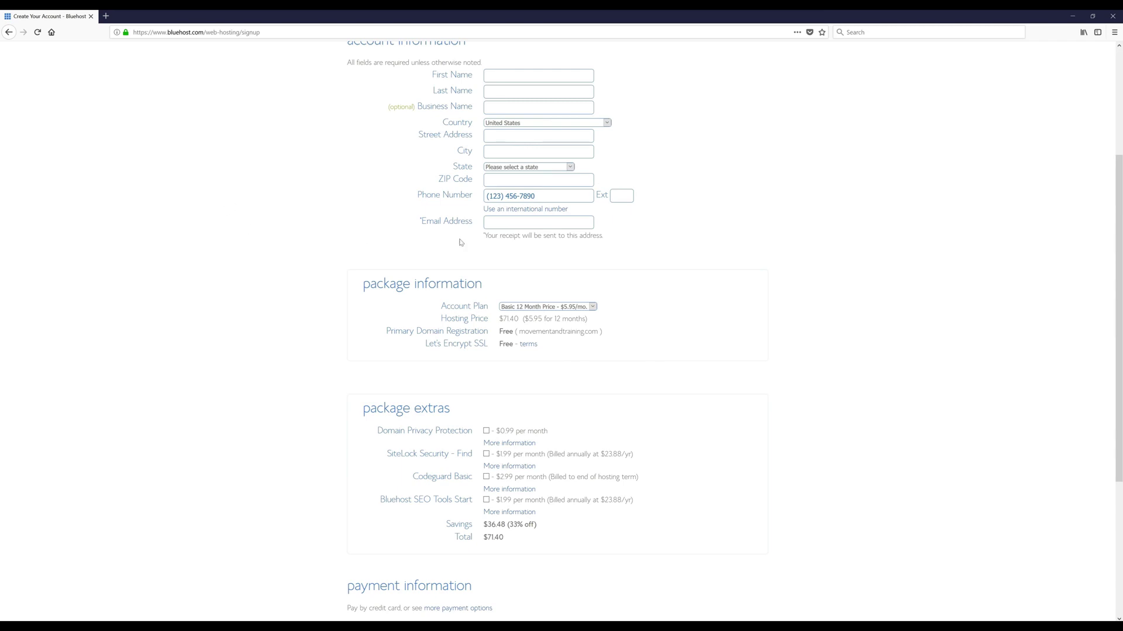
- Claim the special sign-up savings and deselect Domain Privacy Protection, SiteLock Security - Find and Codeguard Basic in the package extras
mouse_move(1119, 18)
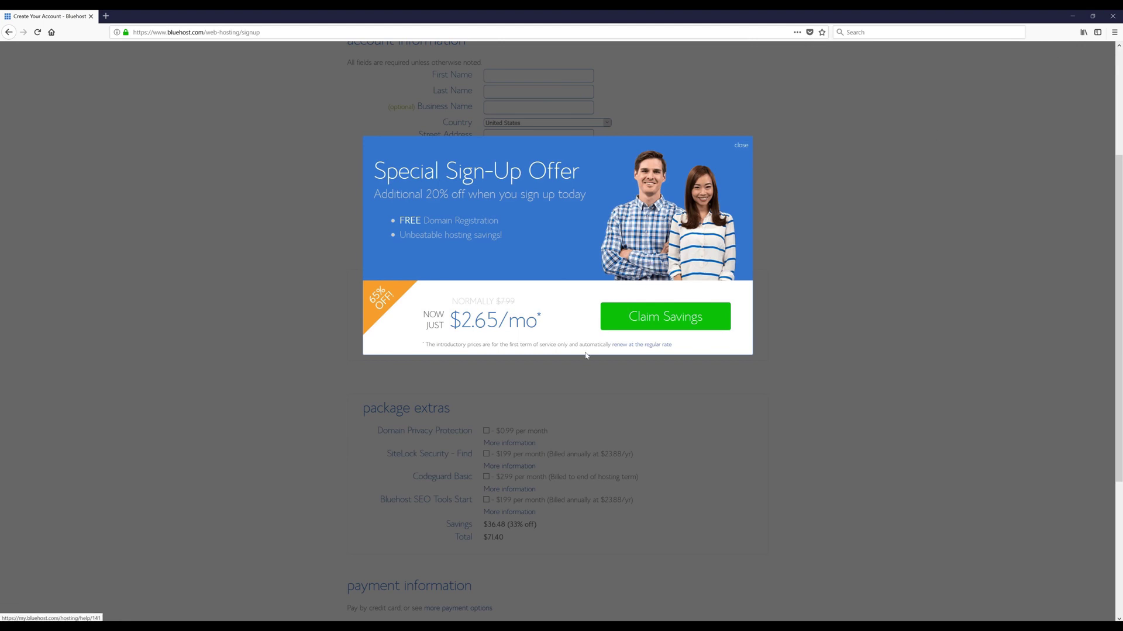
left_click(671, 326)
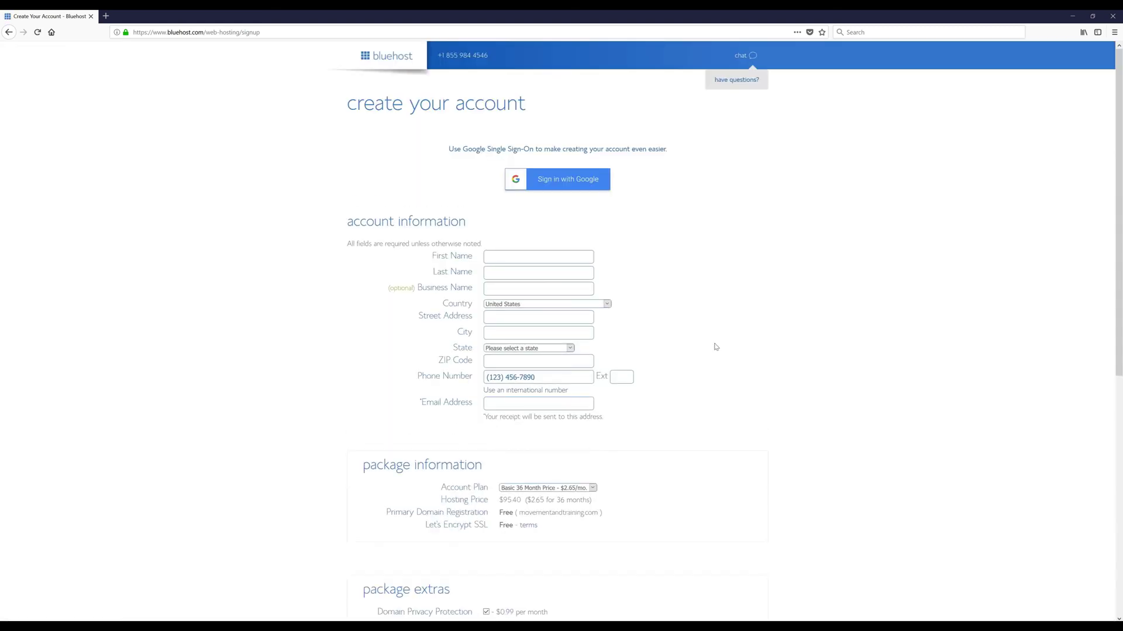
scroll(715, 347, "down", 7)
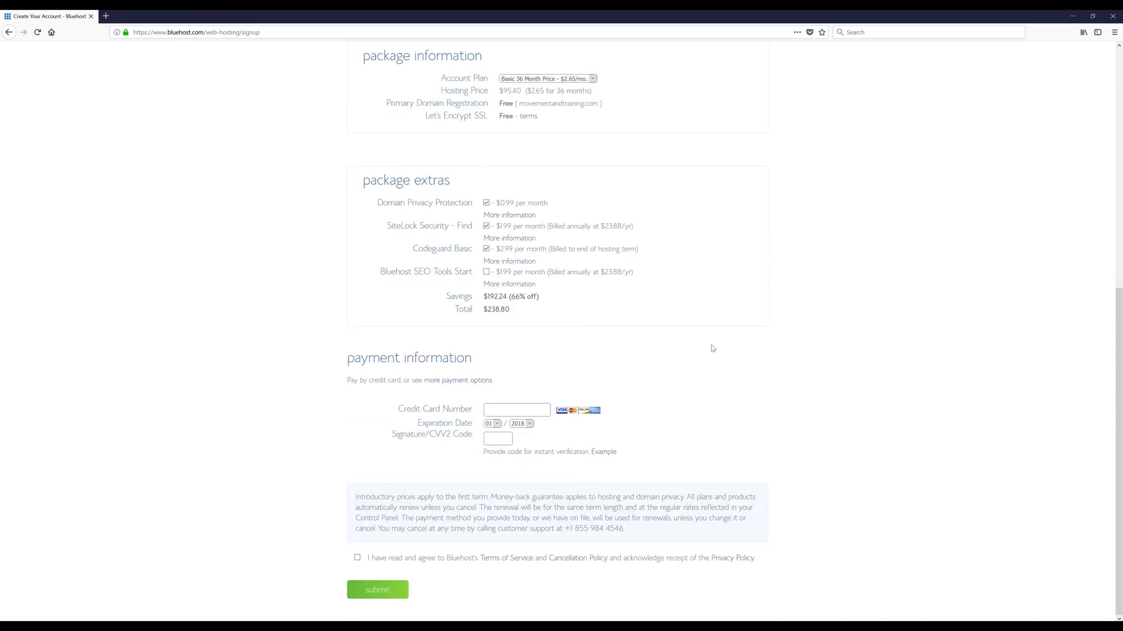
left_click(486, 203)
left_click(486, 226)
left_click(486, 250)
- Set the discounted account plan to Basic 12 Month Price at $4.95/mo
scroll(661, 262, "up", 3)
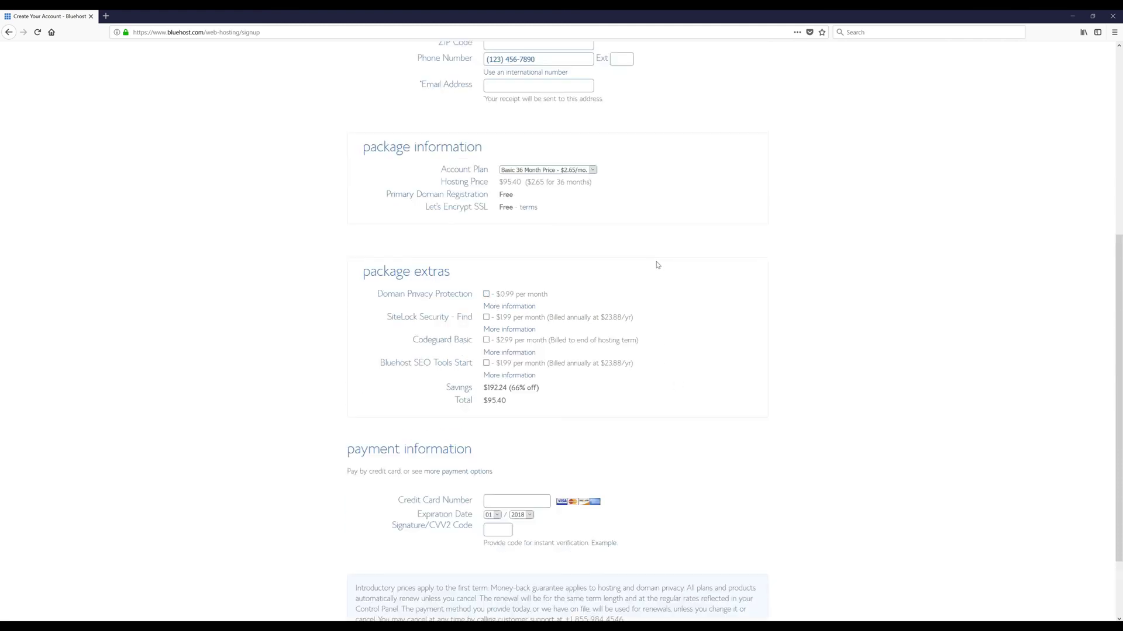
left_click(564, 170)
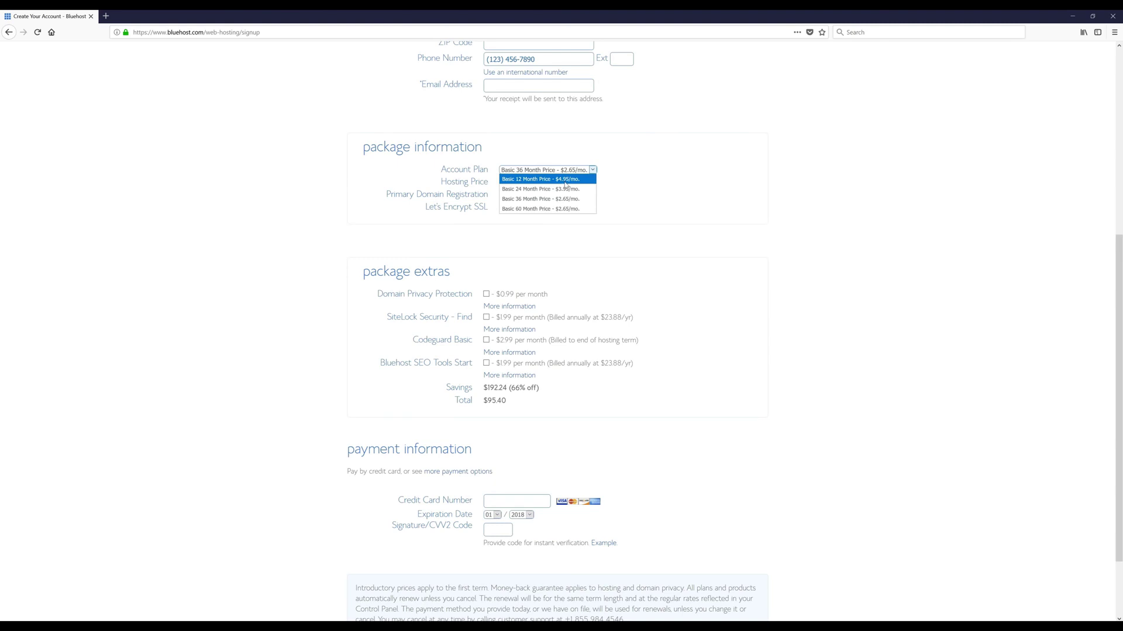
left_click(564, 181)
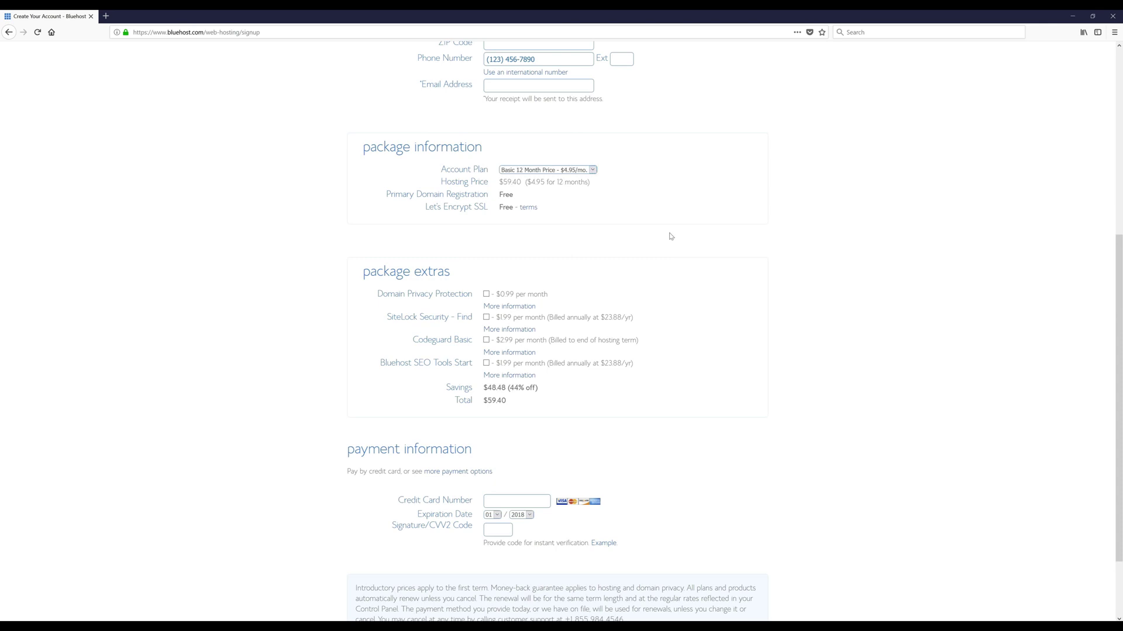
- Review the completed account, package and payment details and submit the sign-up form
scroll(671, 238, "down", 1)
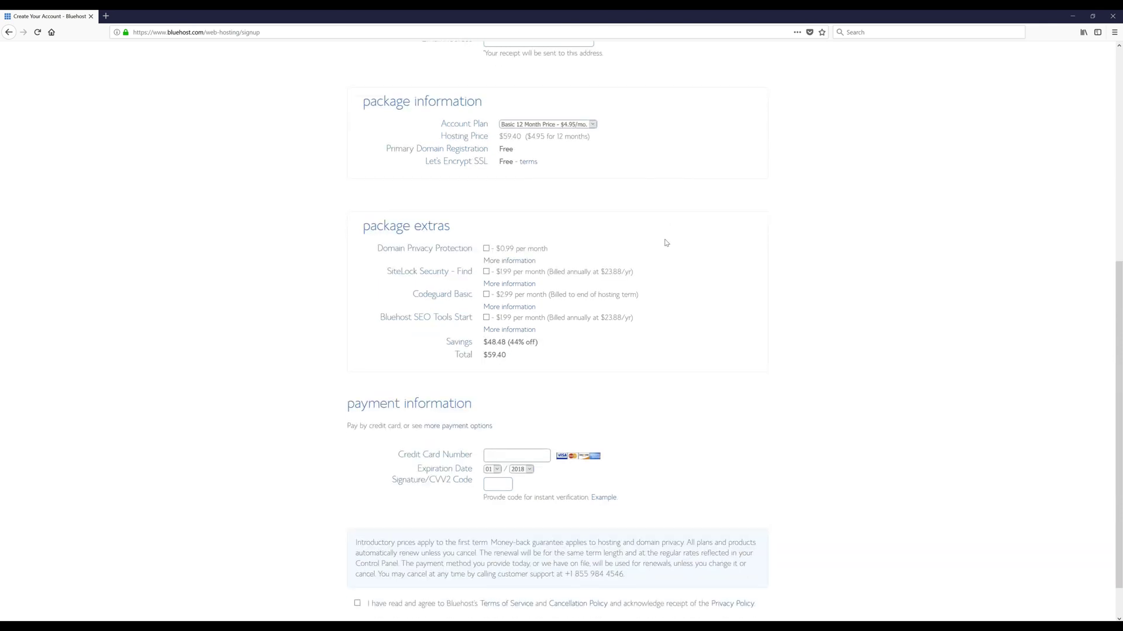
scroll(655, 275, "up", 6)
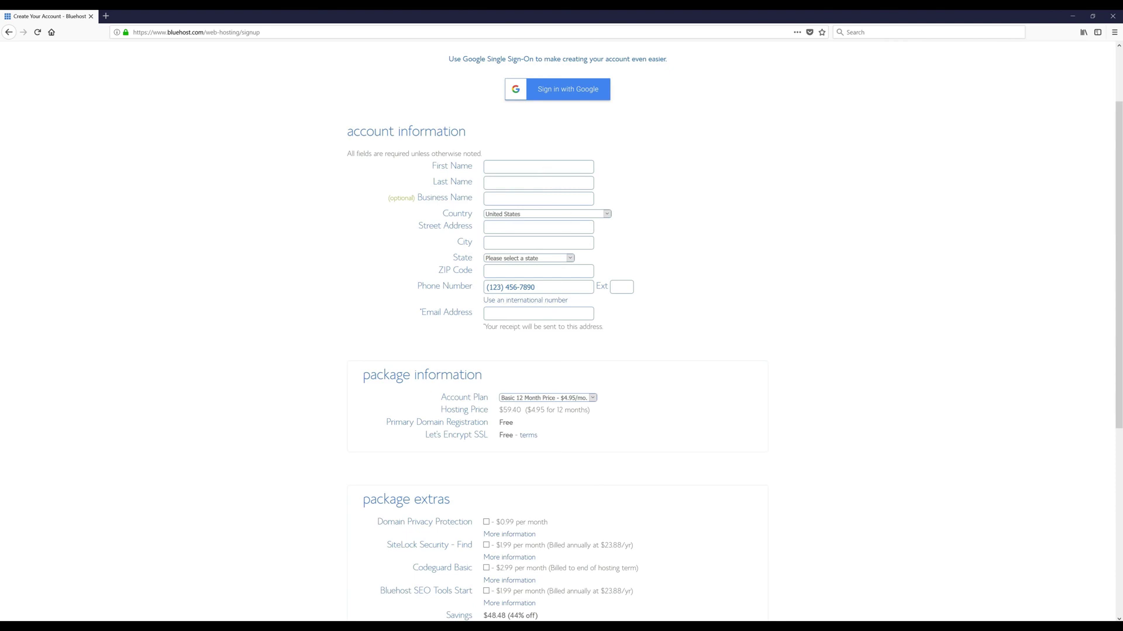
scroll(527, 310, "up", 2)
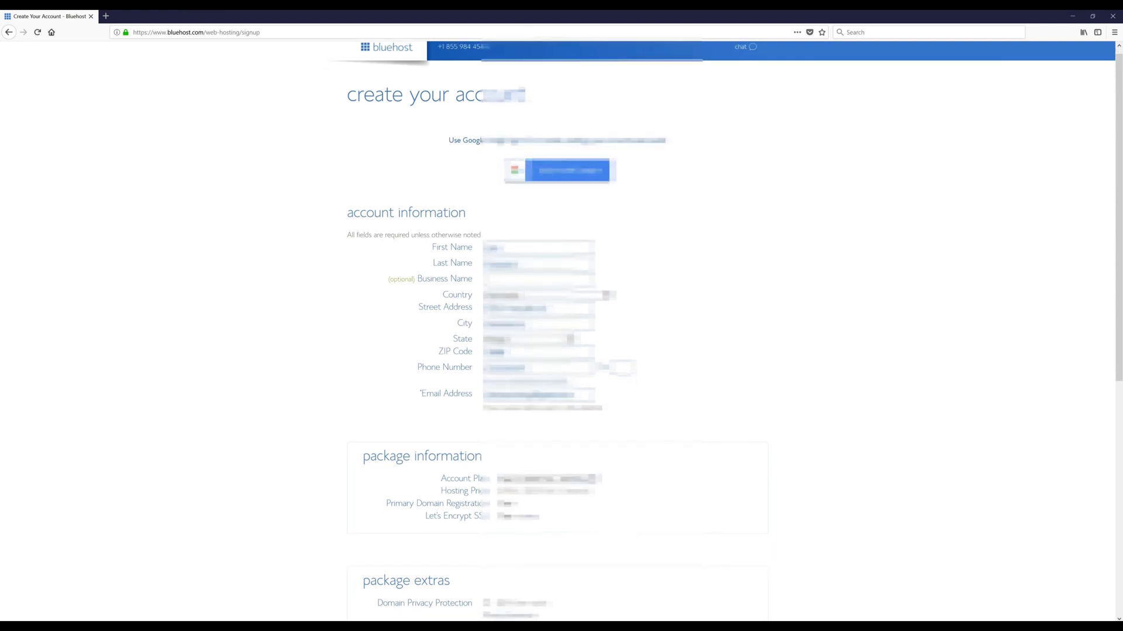
scroll(728, 330, "down", 6)
scroll(728, 330, "down", 1)
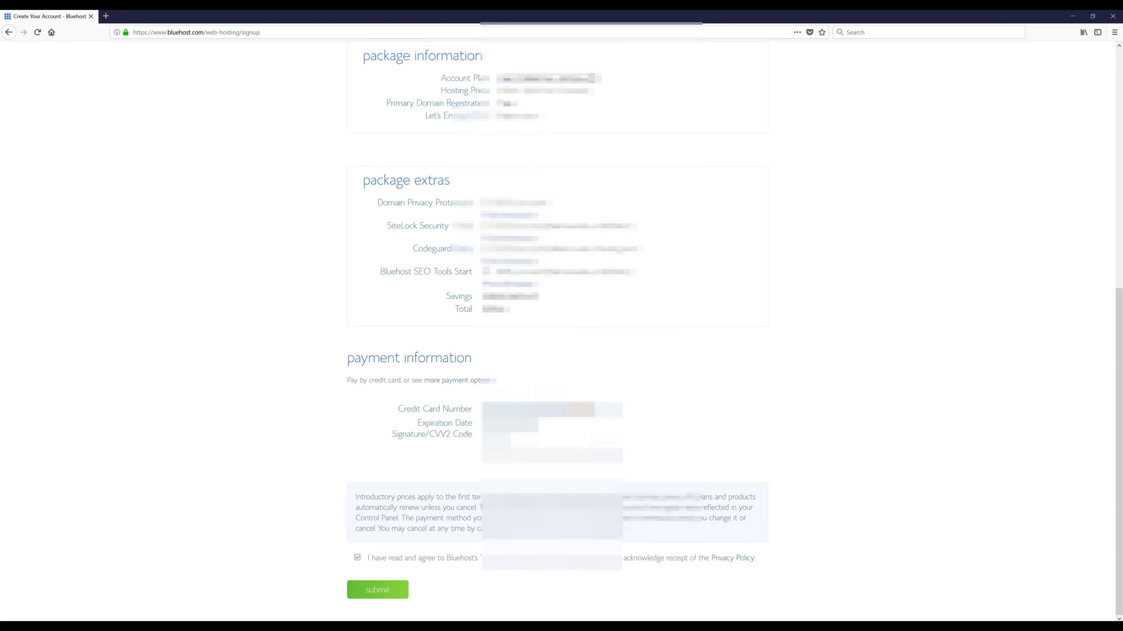
left_click(377, 590)
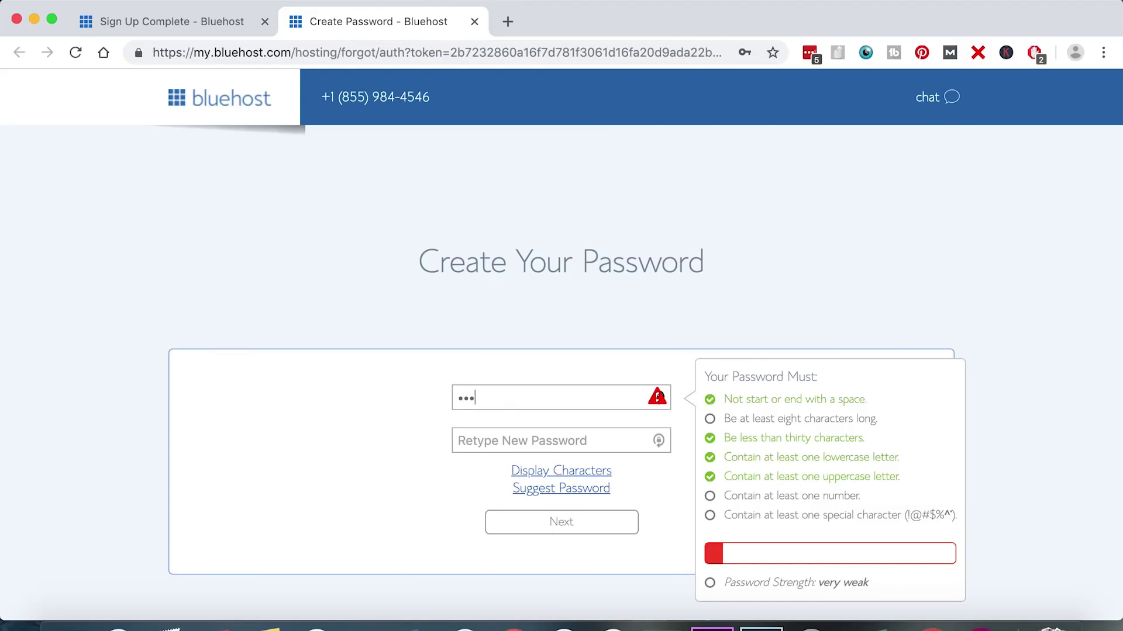
- Create and retype the account password, agree to the Privacy Policy and Terms of Service, and proceed to log in
type("•••••••••")
left_click(526, 440)
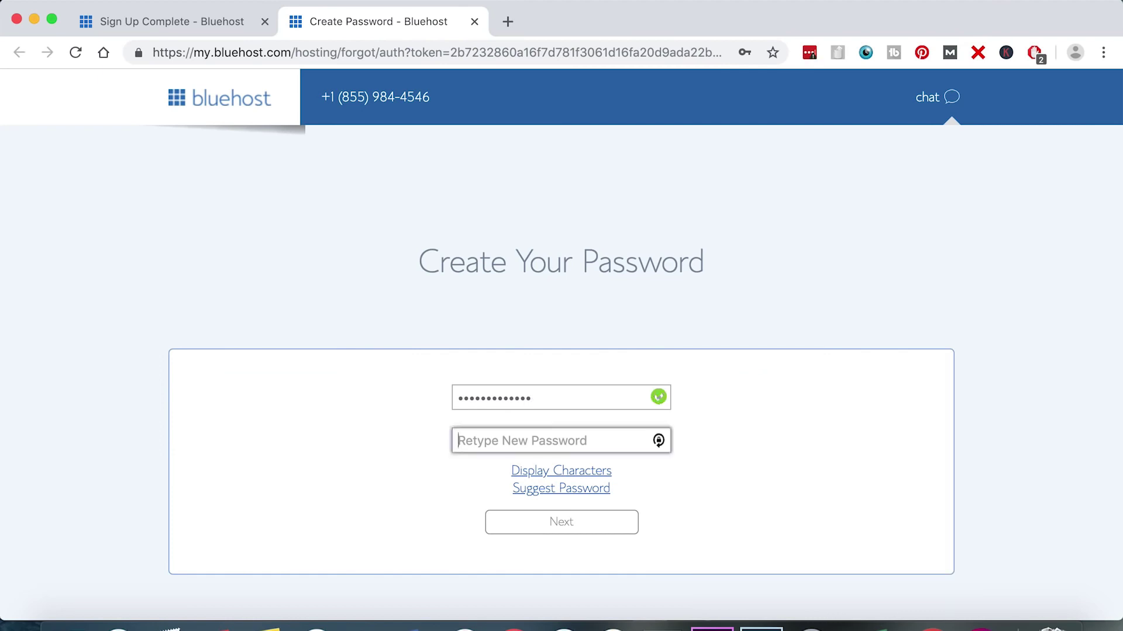
type("•••••••••••")
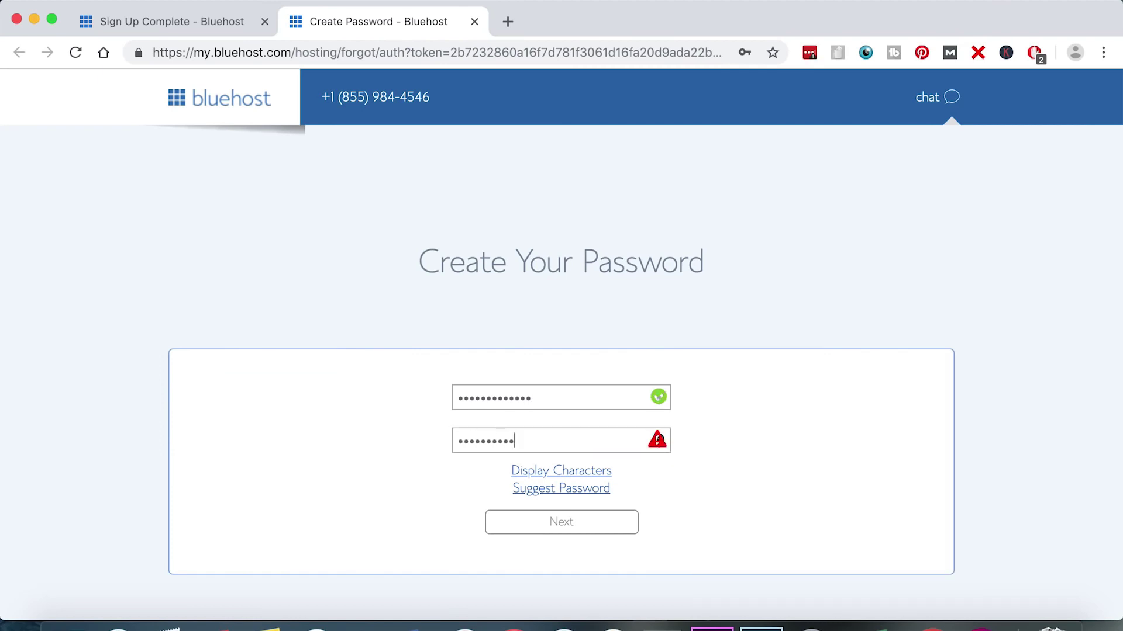
type("••")
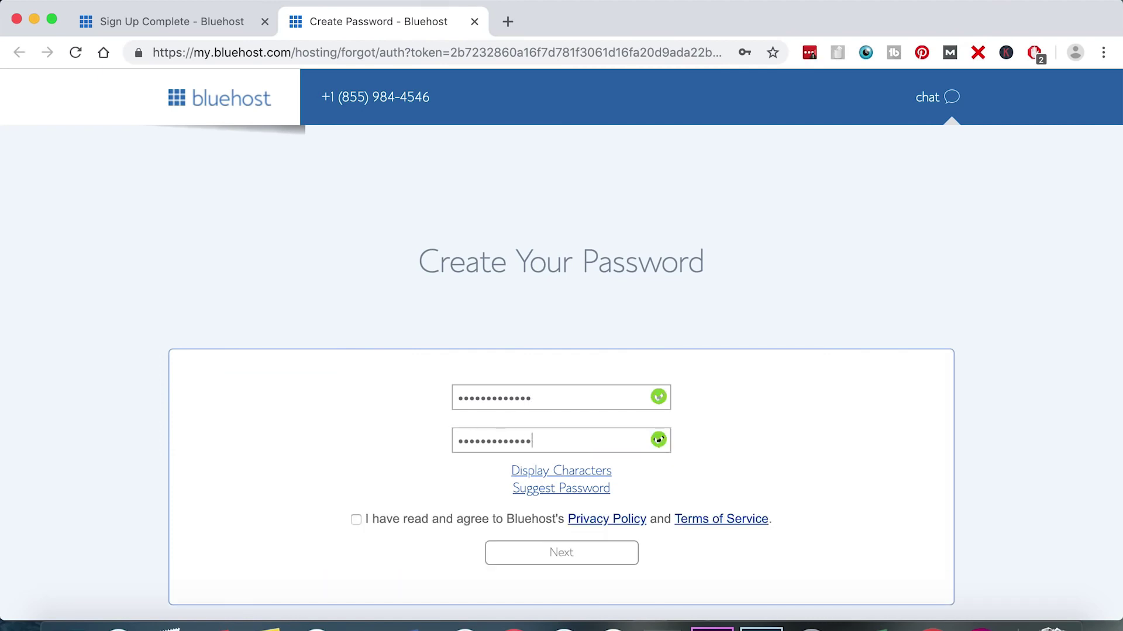
left_click(358, 519)
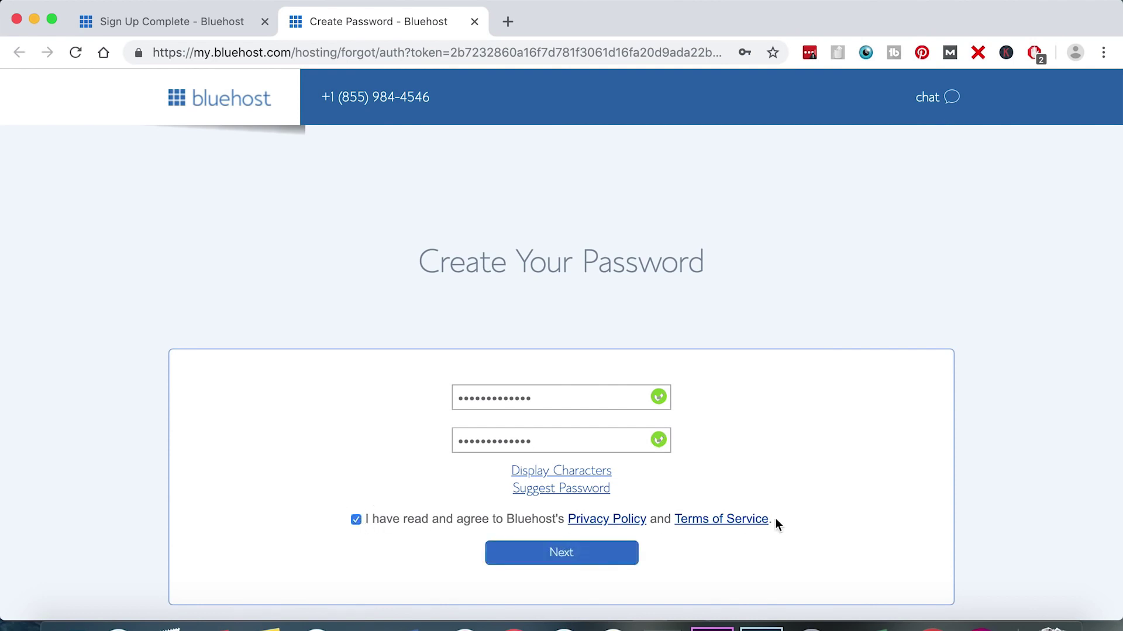
left_click(586, 559)
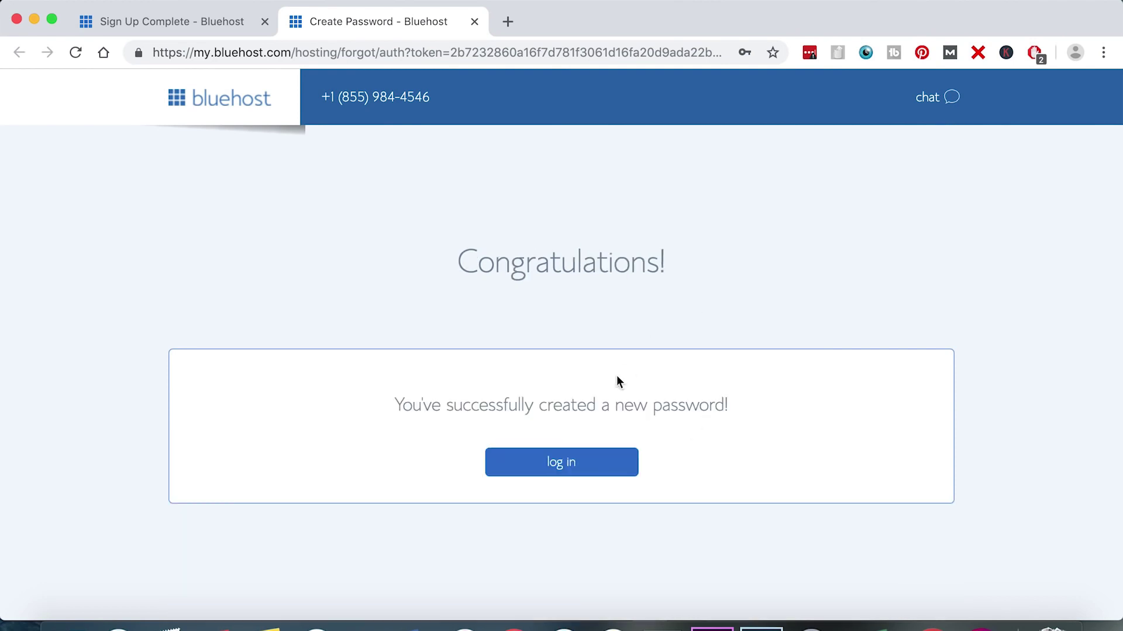
left_click(555, 463)
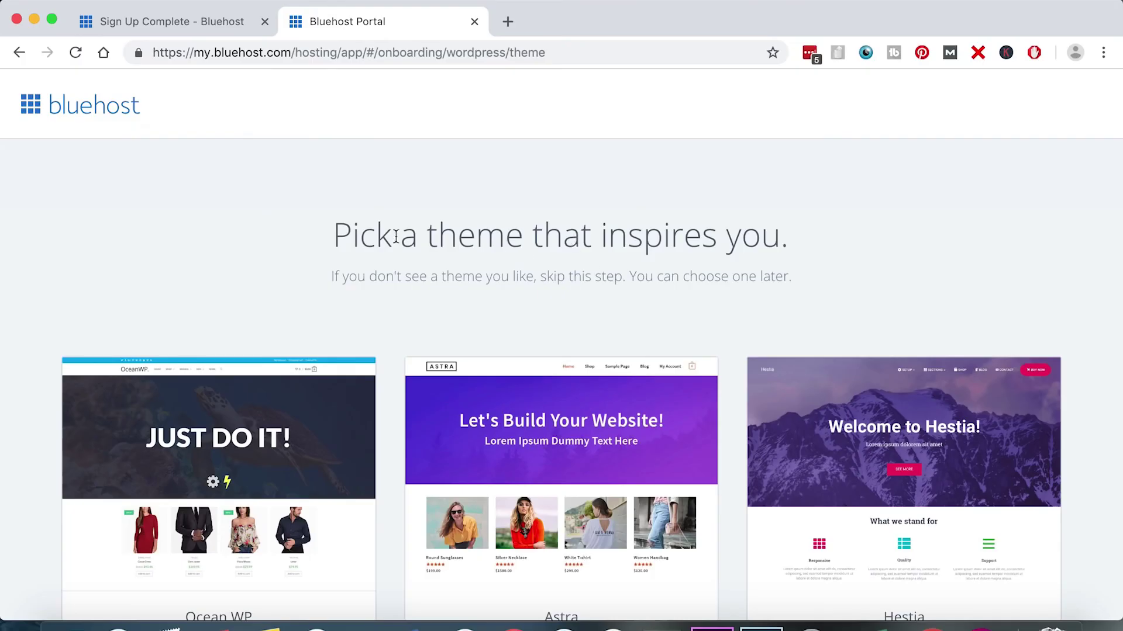
- Look through the offered WordPress themes and skip choosing one
left_click_drag(330, 236, 752, 248)
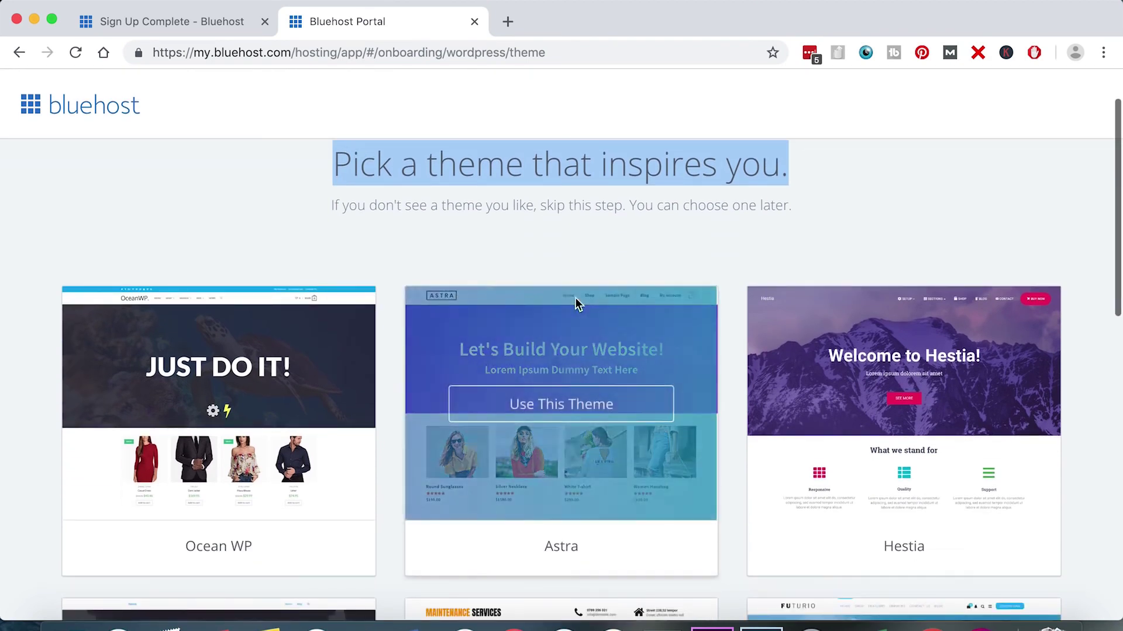
scroll(576, 298, "down", 5)
scroll(575, 298, "down", 8)
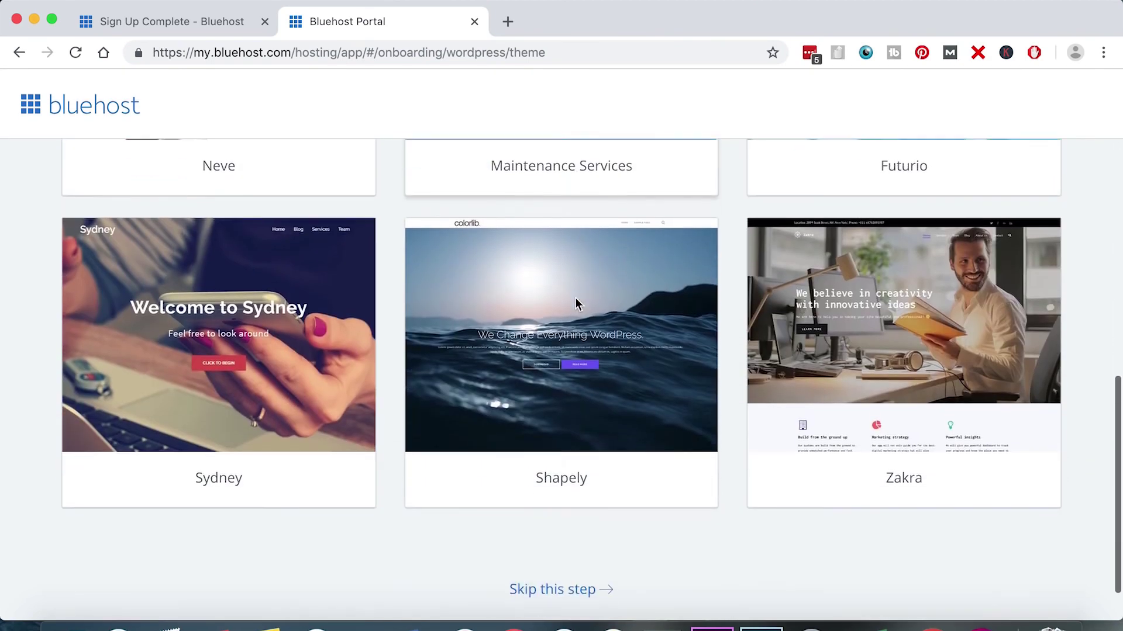
scroll(575, 310, "down", 2)
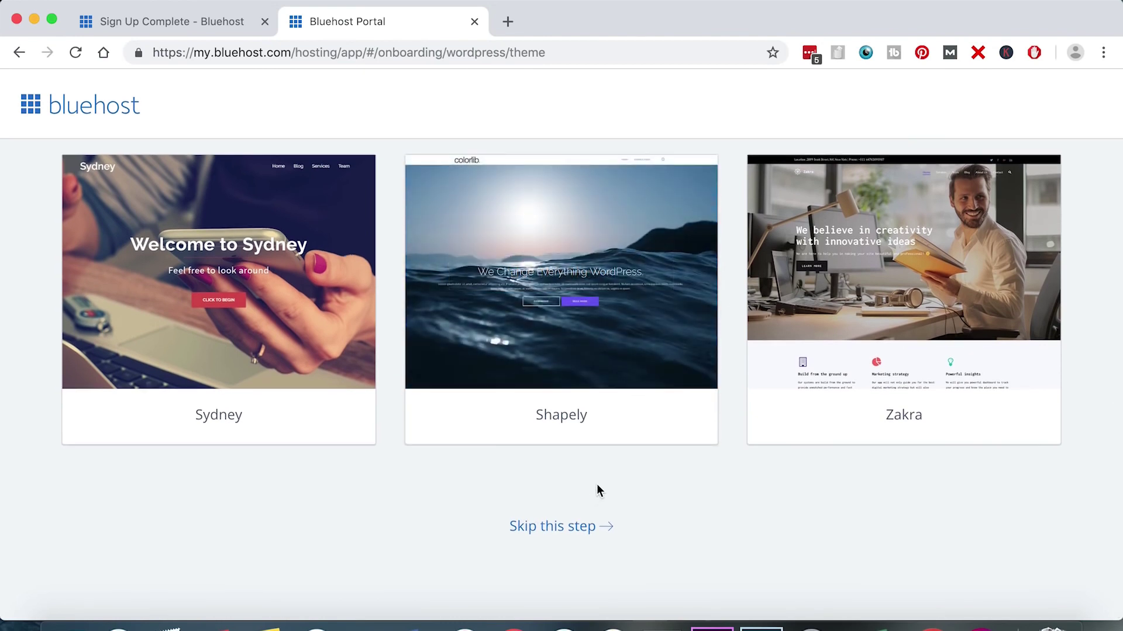
left_click(556, 529)
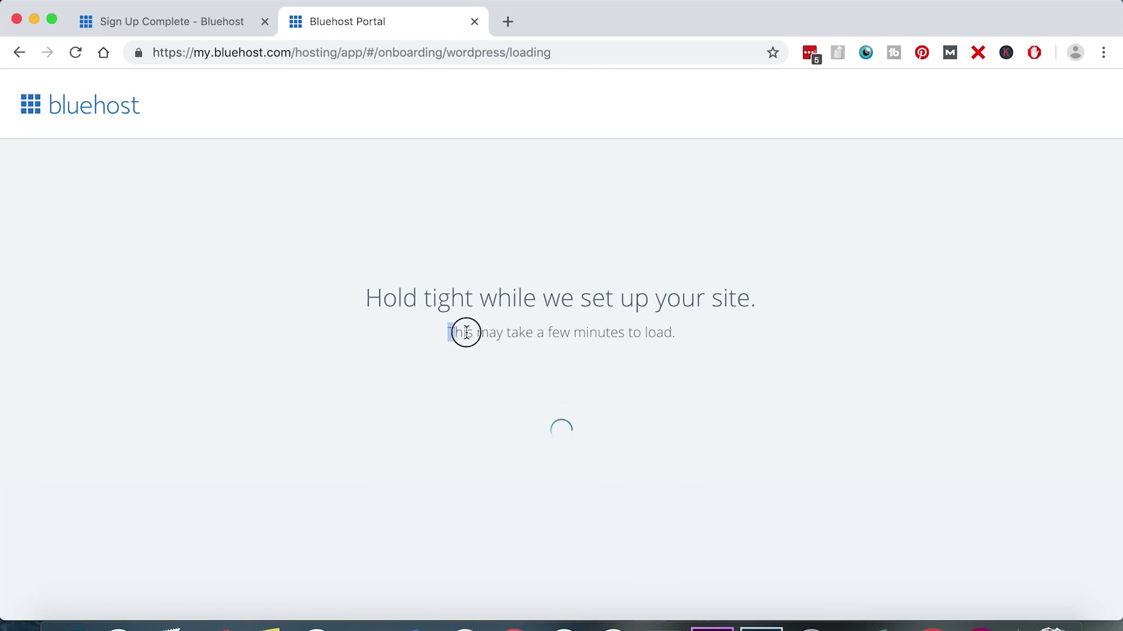
- Start building the newly set up site in WordPress and highlight the temporary domain in its address
left_click_drag(466, 332, 715, 339)
left_click(728, 365)
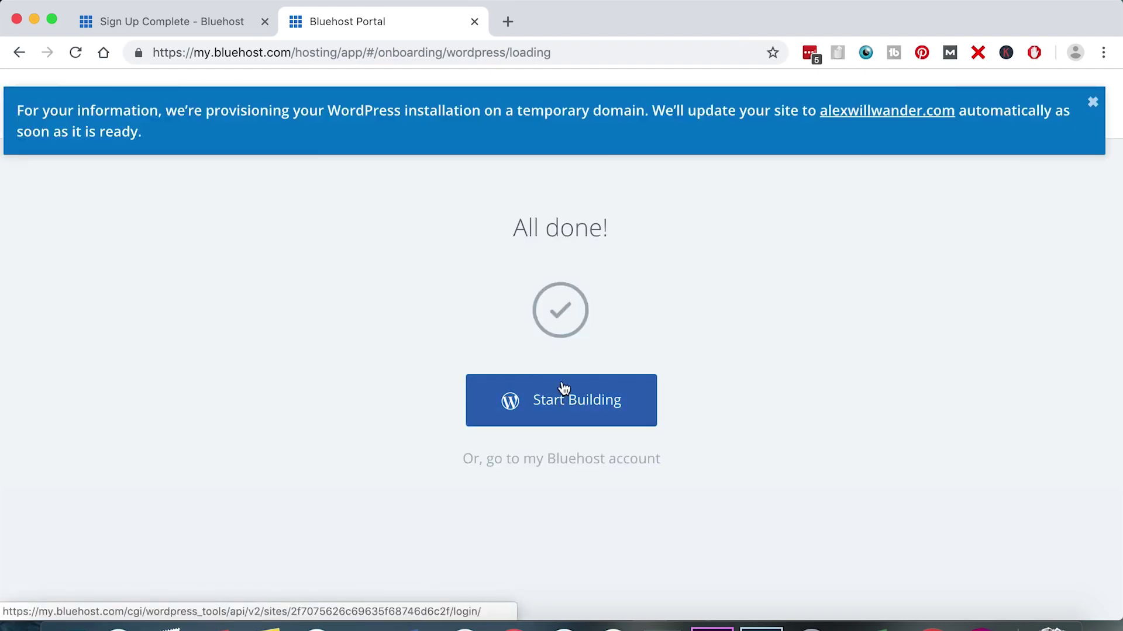
left_click(550, 405)
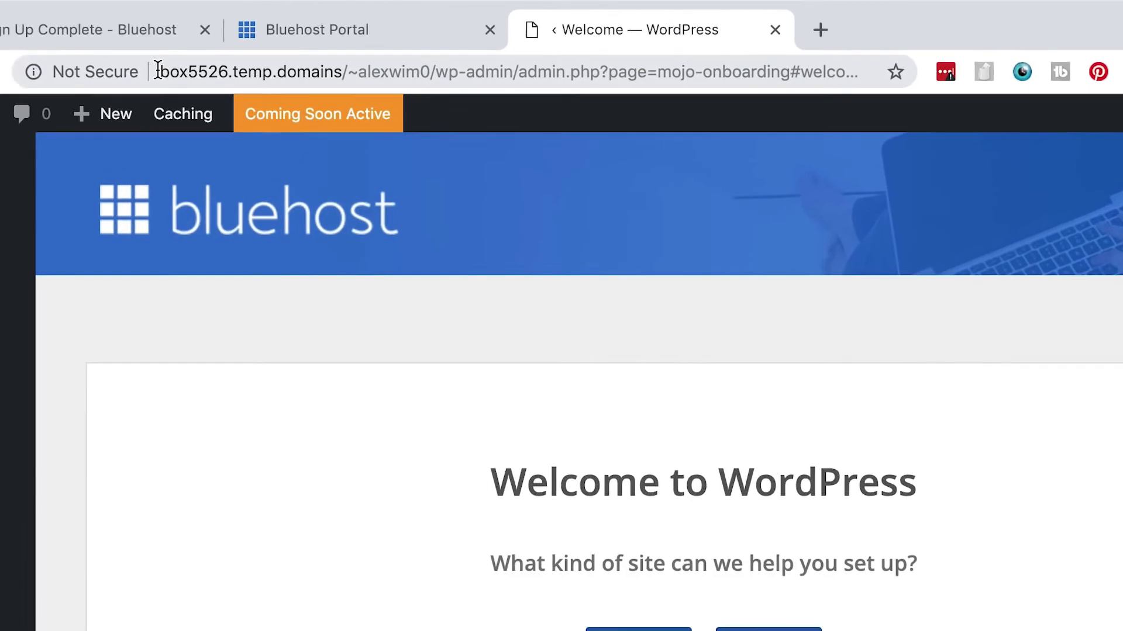
left_click_drag(232, 53, 308, 53)
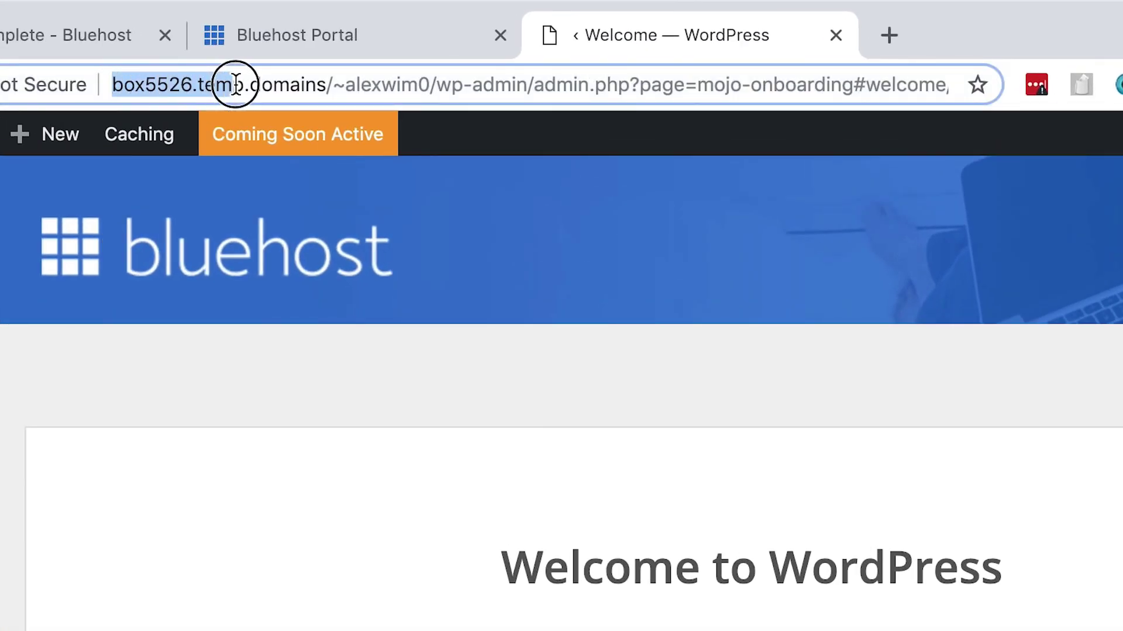
left_click_drag(235, 85, 339, 85)
left_click(334, 85)
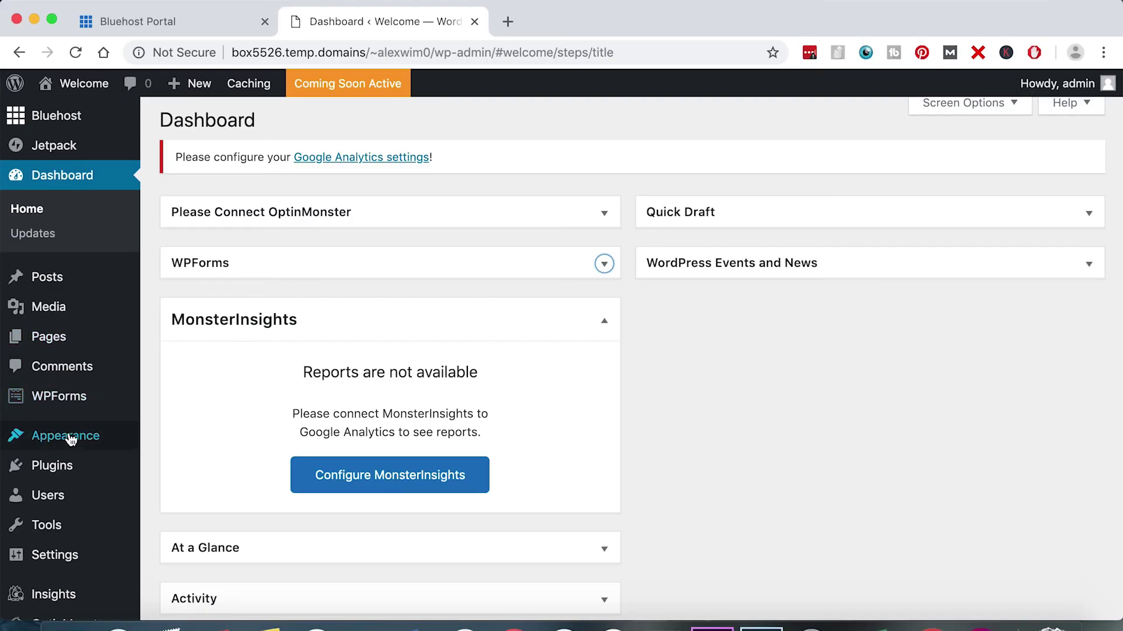
- Open the installed themes, go to adding a new theme, and browse the featured themes
mouse_move(69, 440)
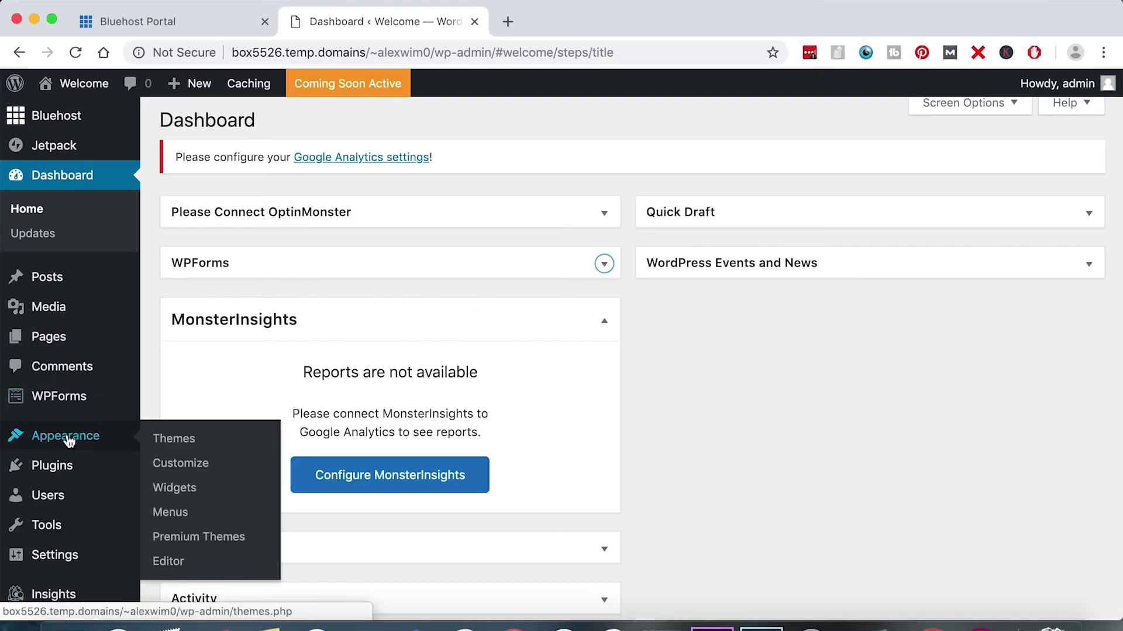
left_click(180, 443)
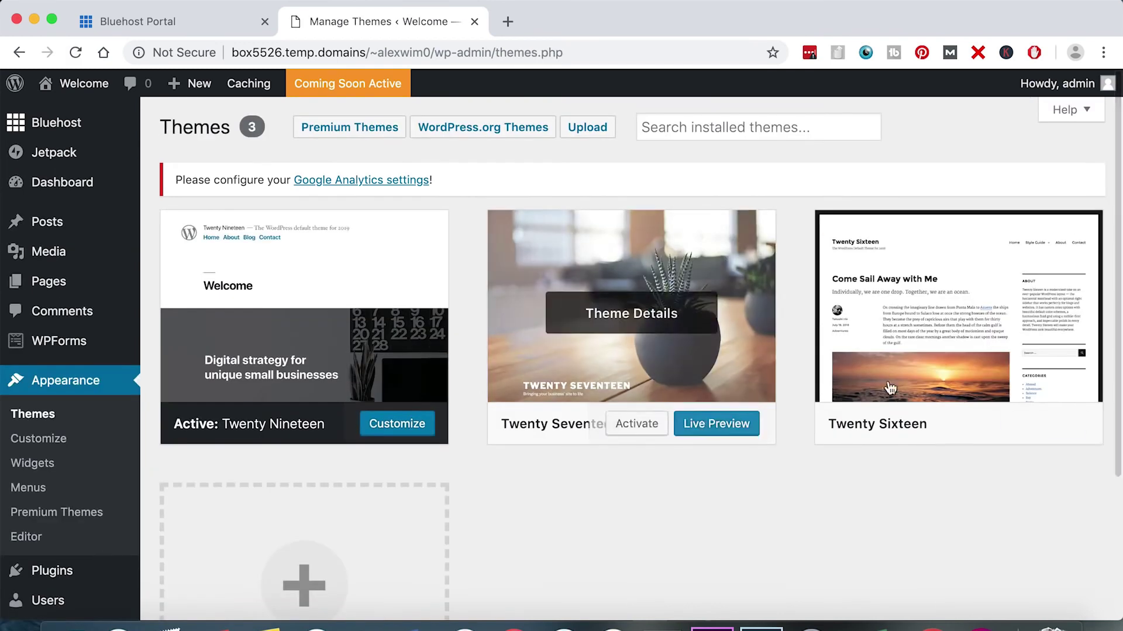
scroll(466, 354, "down", 5)
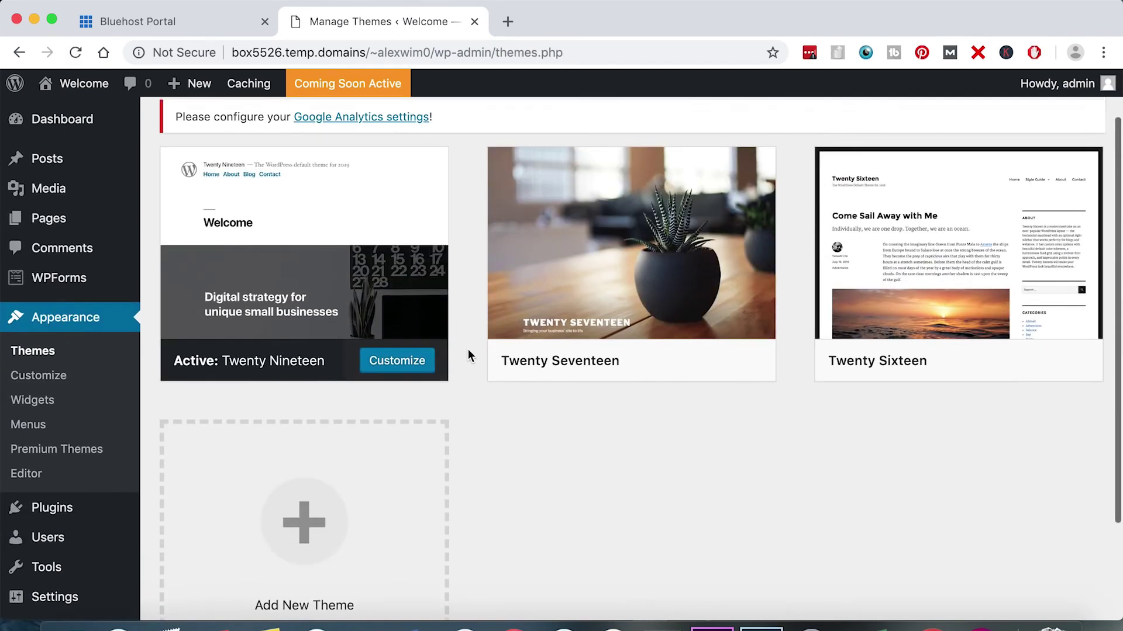
left_click(310, 450)
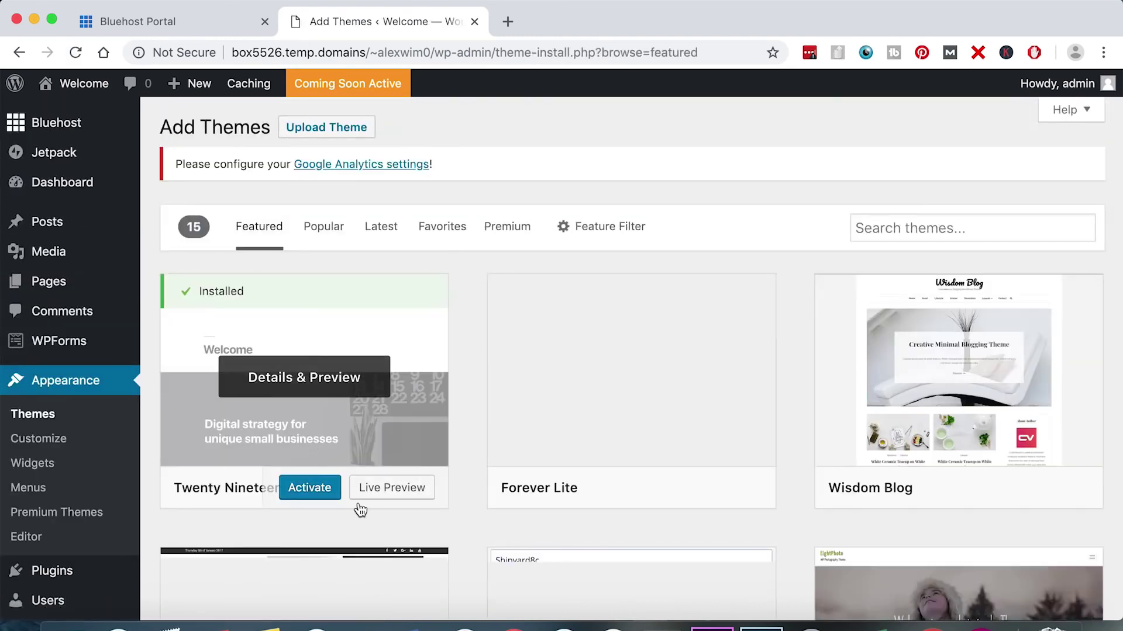
scroll(466, 522, "down", 5)
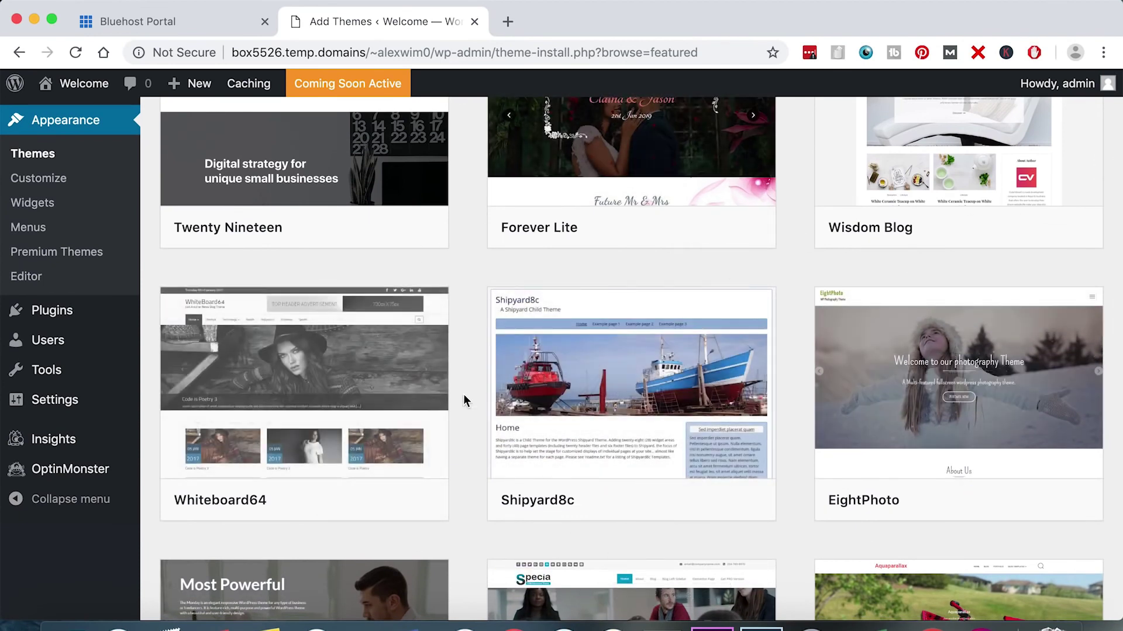
scroll(463, 394, "up", 5)
scroll(464, 395, "up", 1)
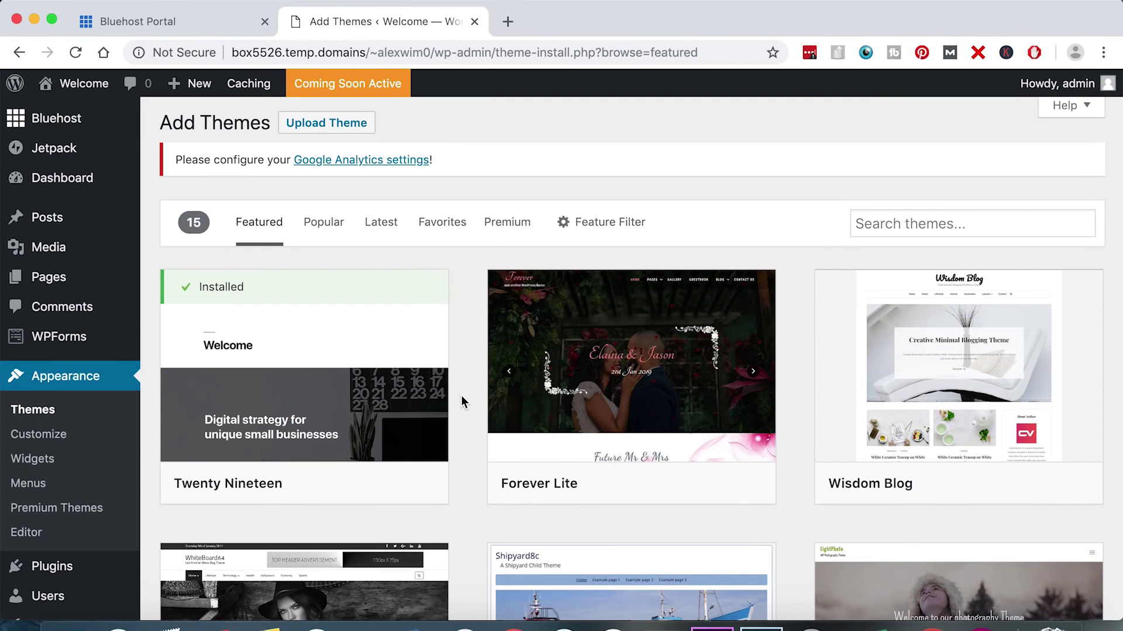
- Search the themes for "flash blog", and install and activate the Flash Blog theme
left_click(925, 223)
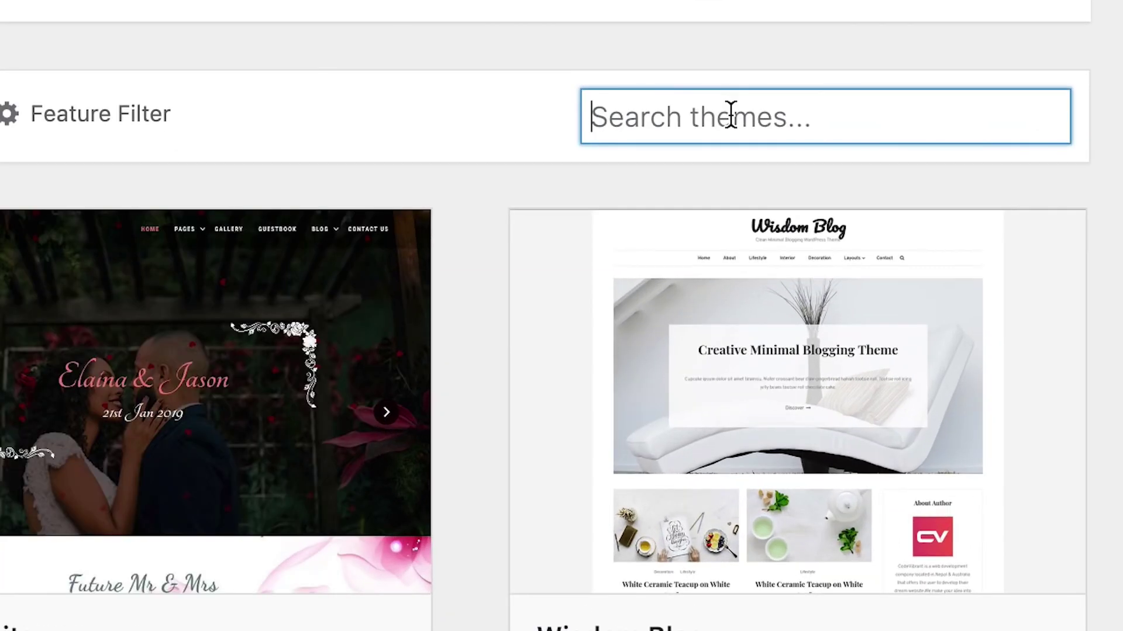
type("flas")
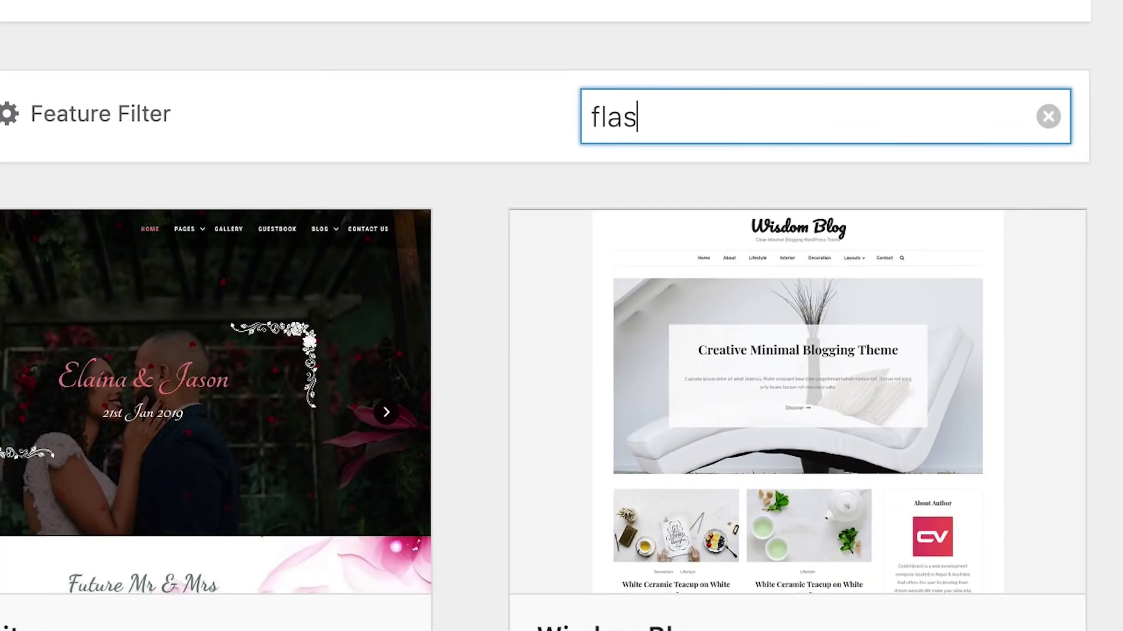
type("h blog")
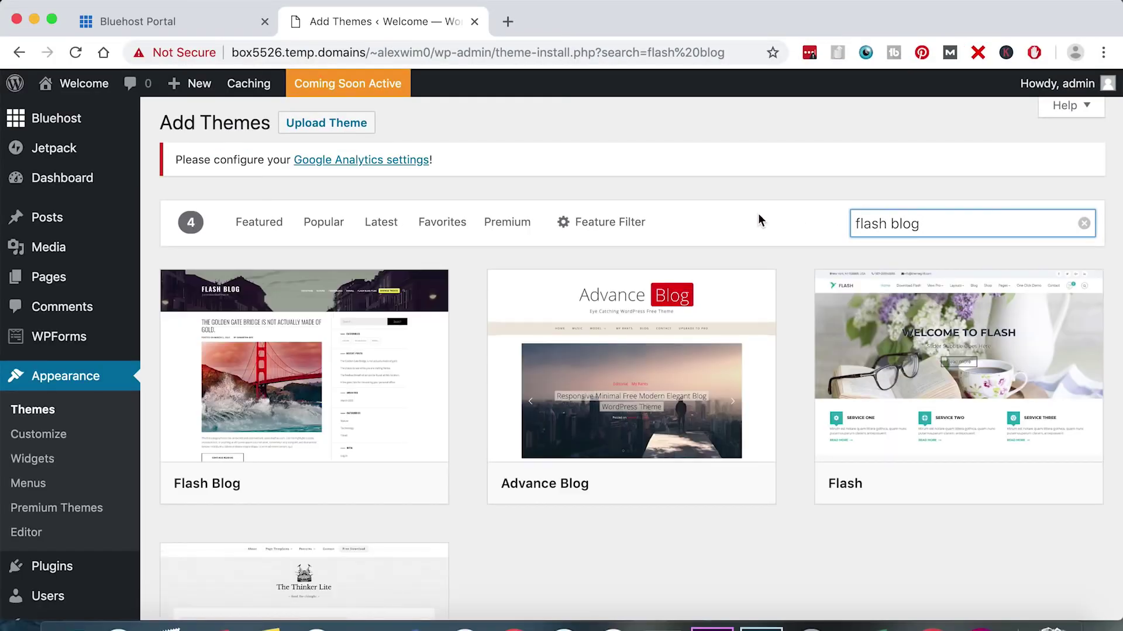
mouse_move(426, 343)
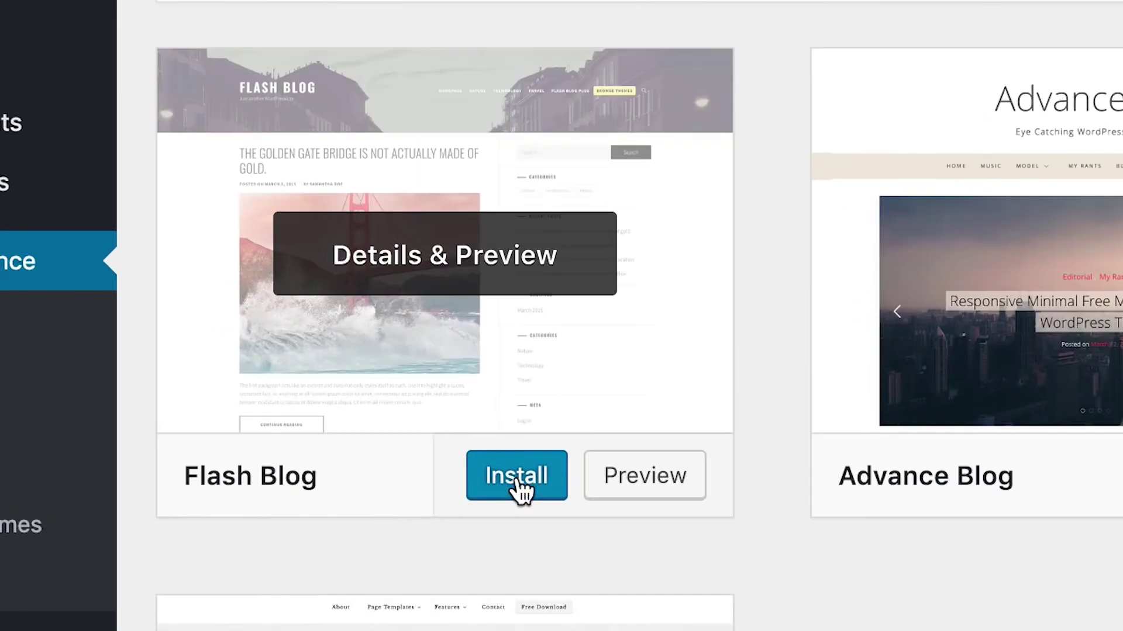
left_click(340, 486)
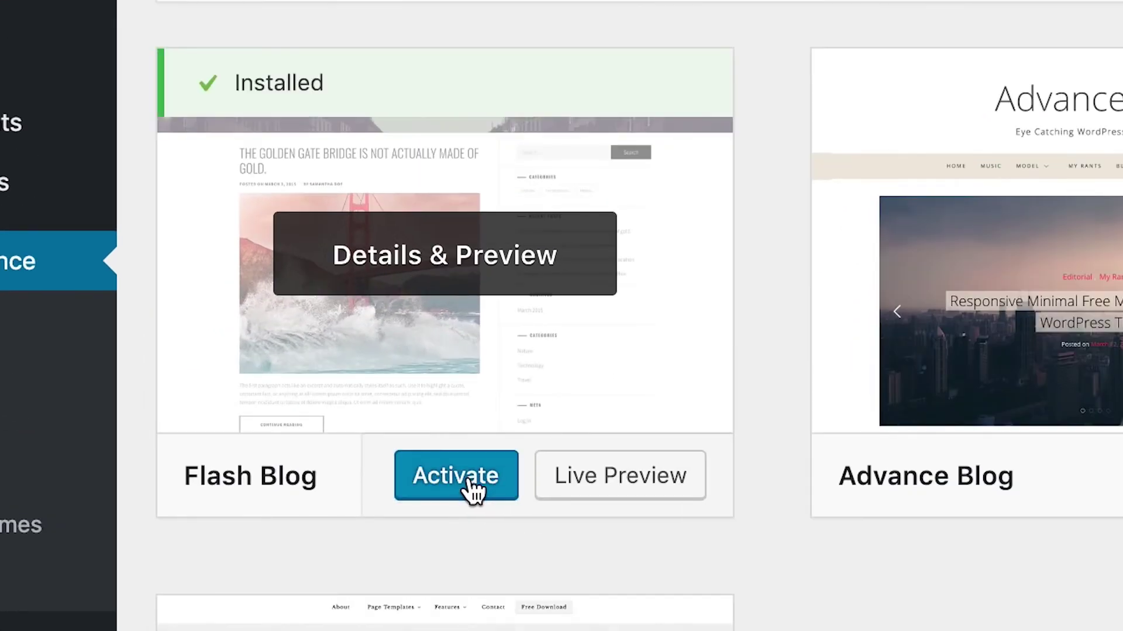
left_click(473, 490)
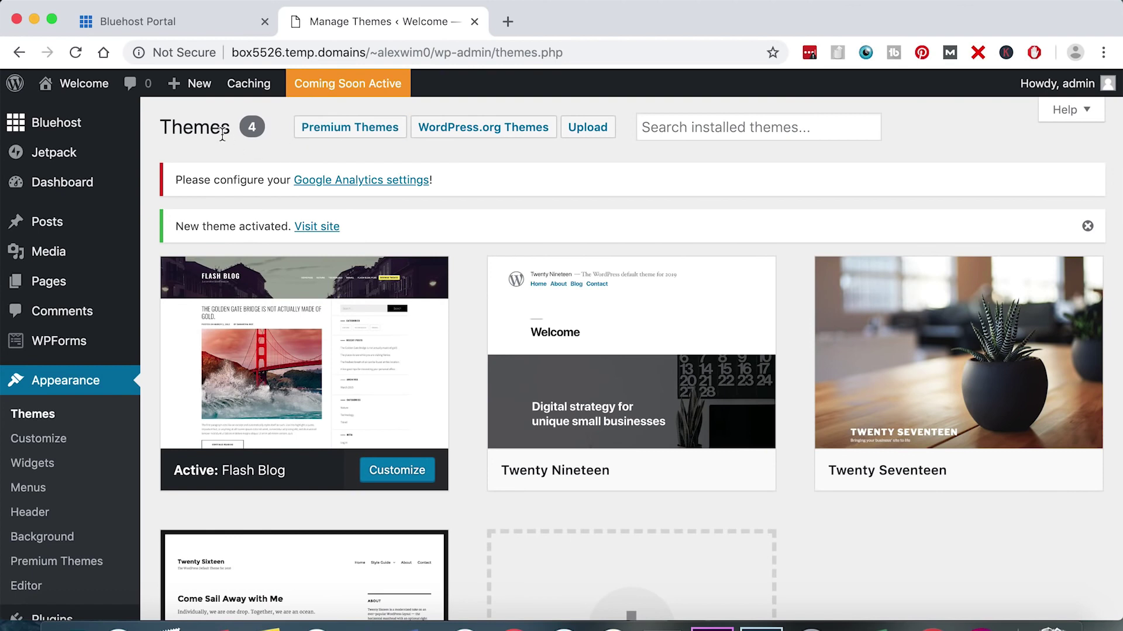
- Open the live site in a new tab and look over its front page with the Flash Blog theme
mouse_move(82, 88)
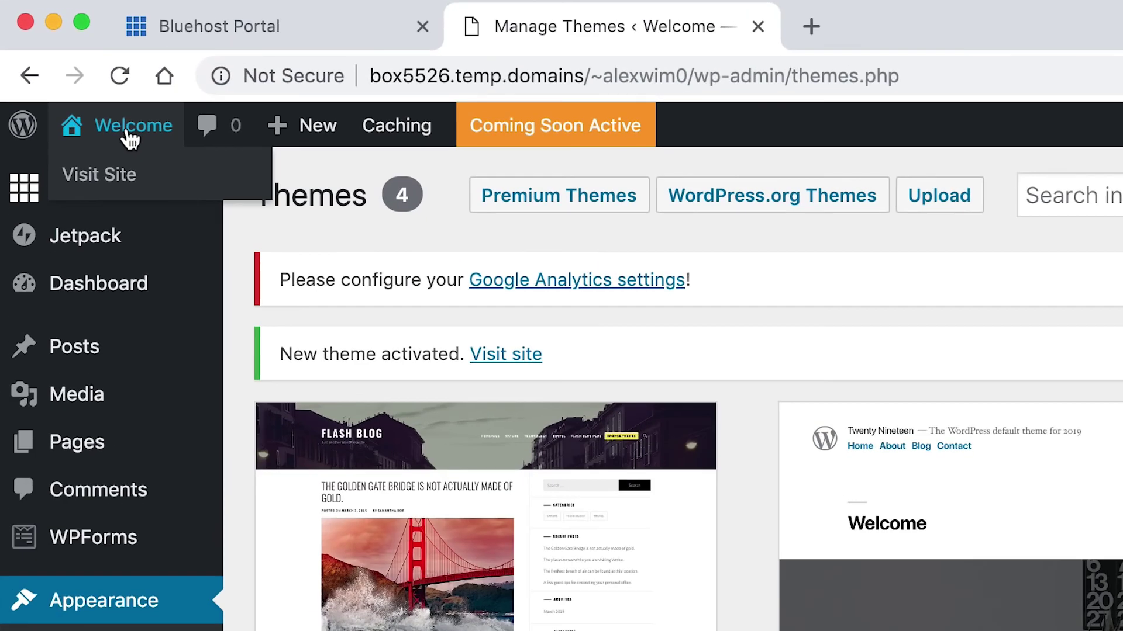
scroll(126, 158, "down", 1)
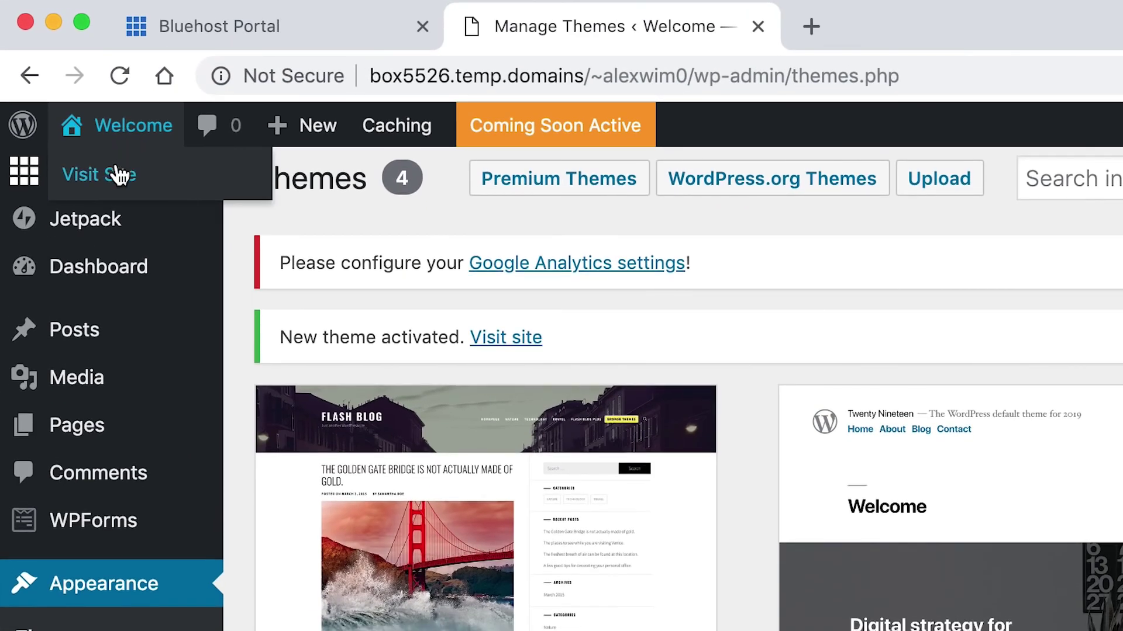
right_click(116, 175)
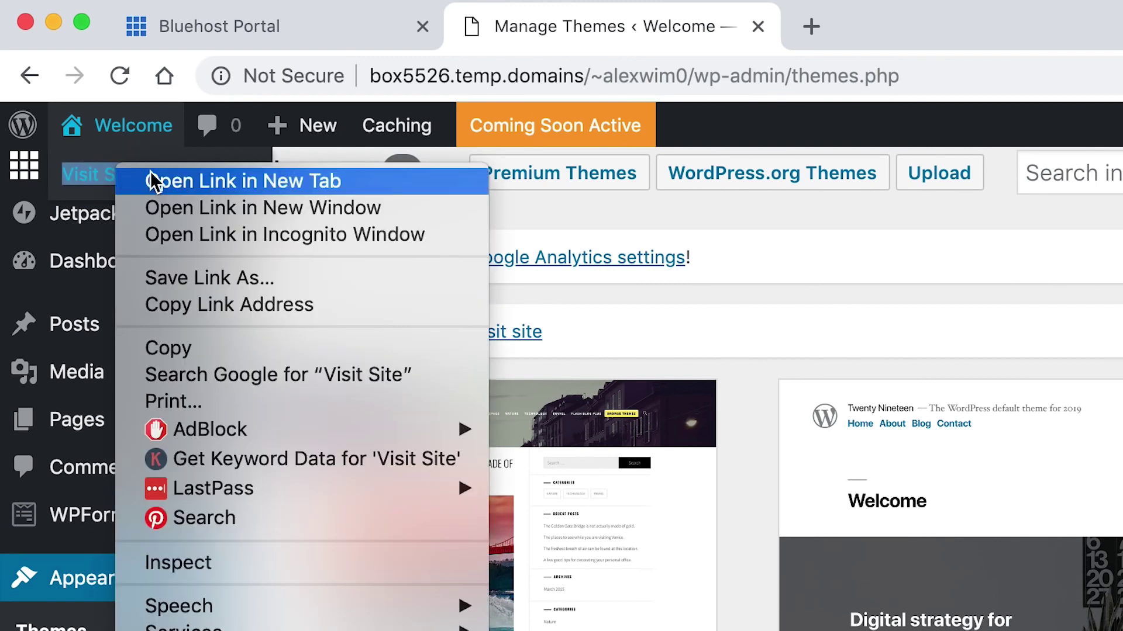
left_click(253, 181)
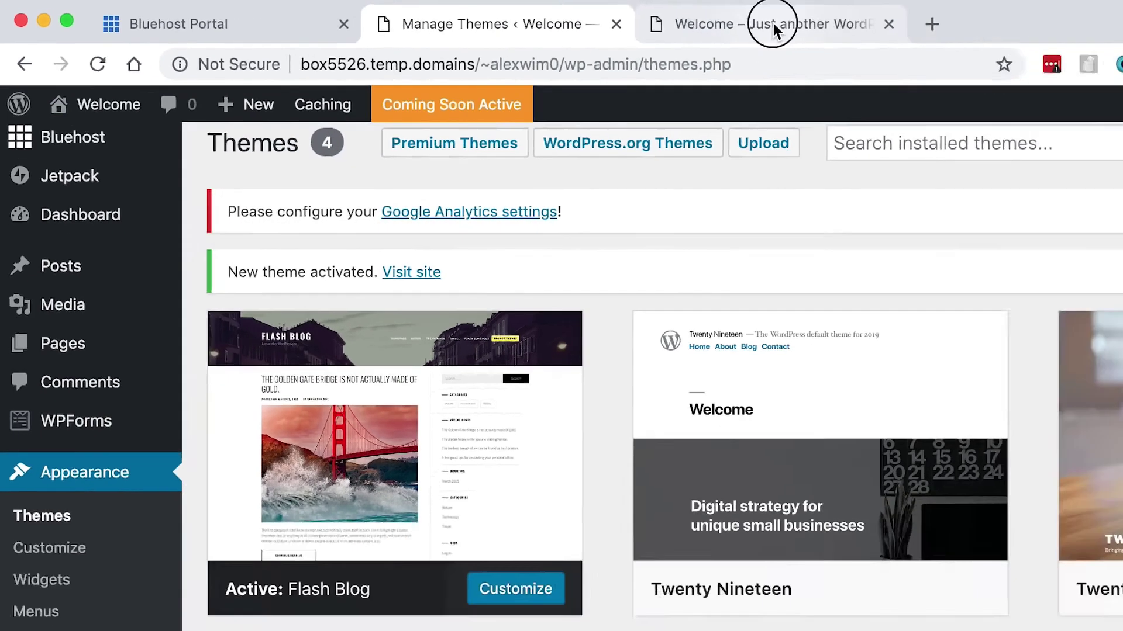
left_click(773, 25)
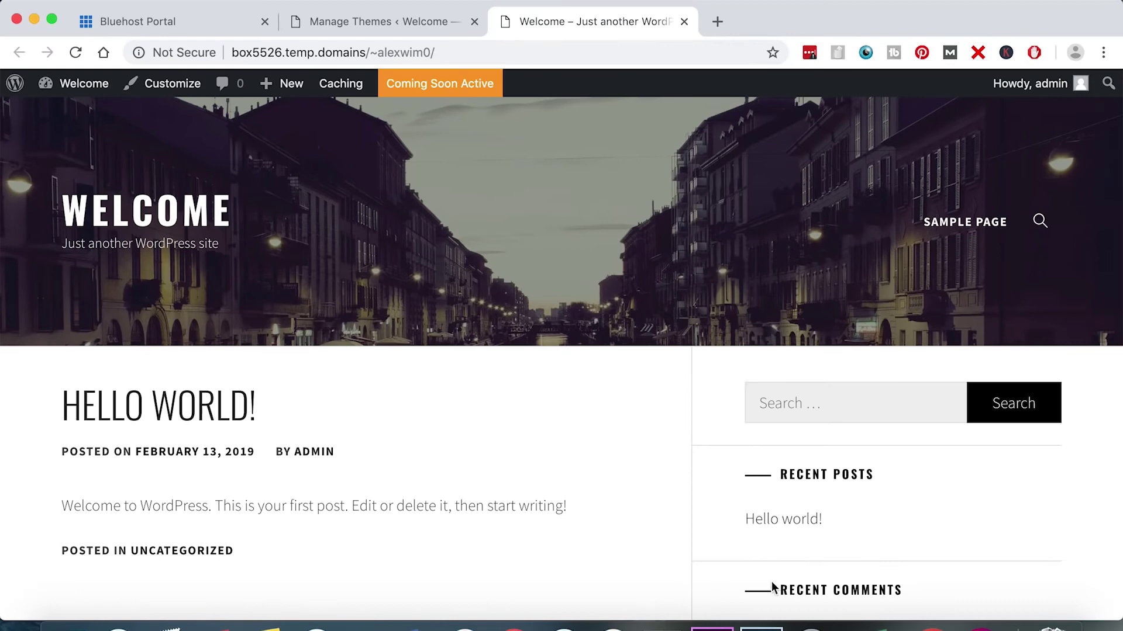
scroll(555, 404, "down", 8)
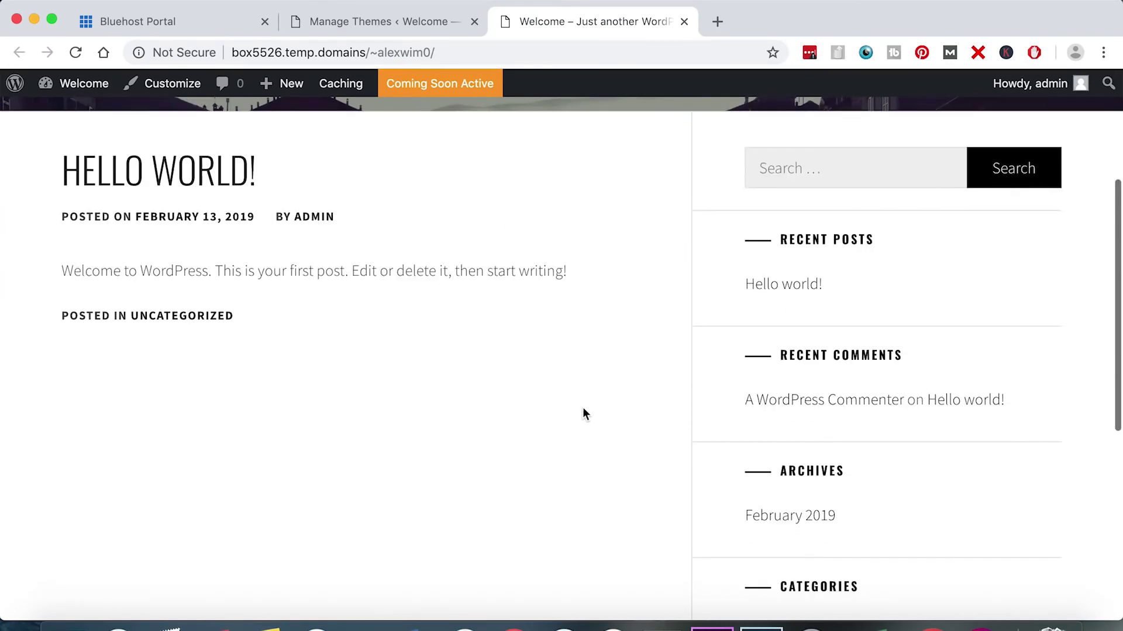
scroll(583, 413, "up", 8)
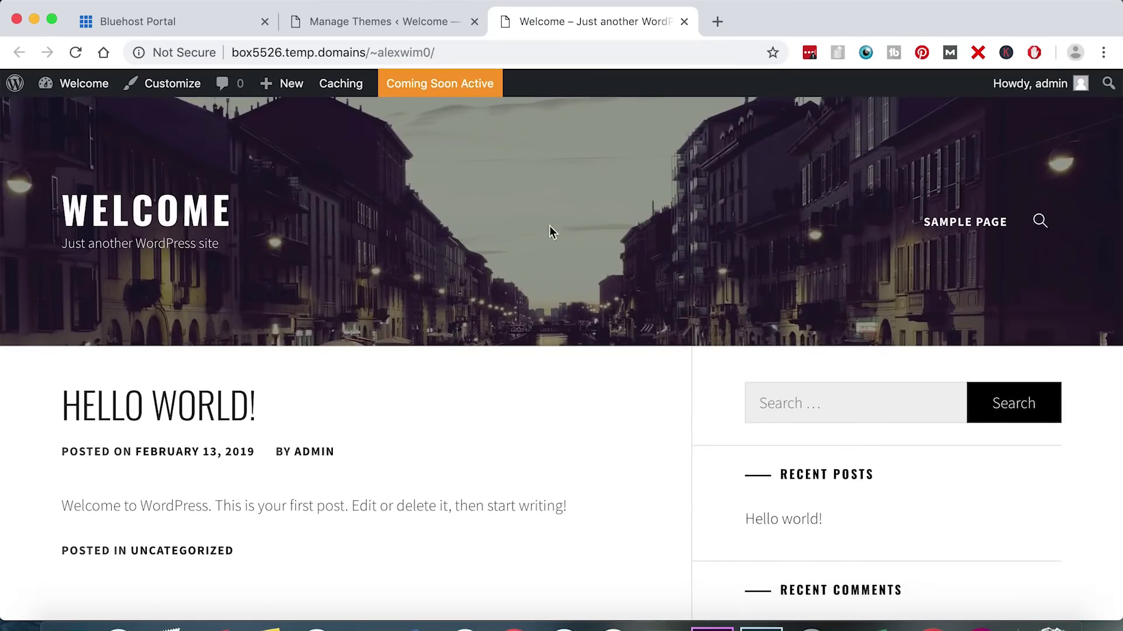
scroll(572, 470, "down", 5)
scroll(579, 451, "up", 5)
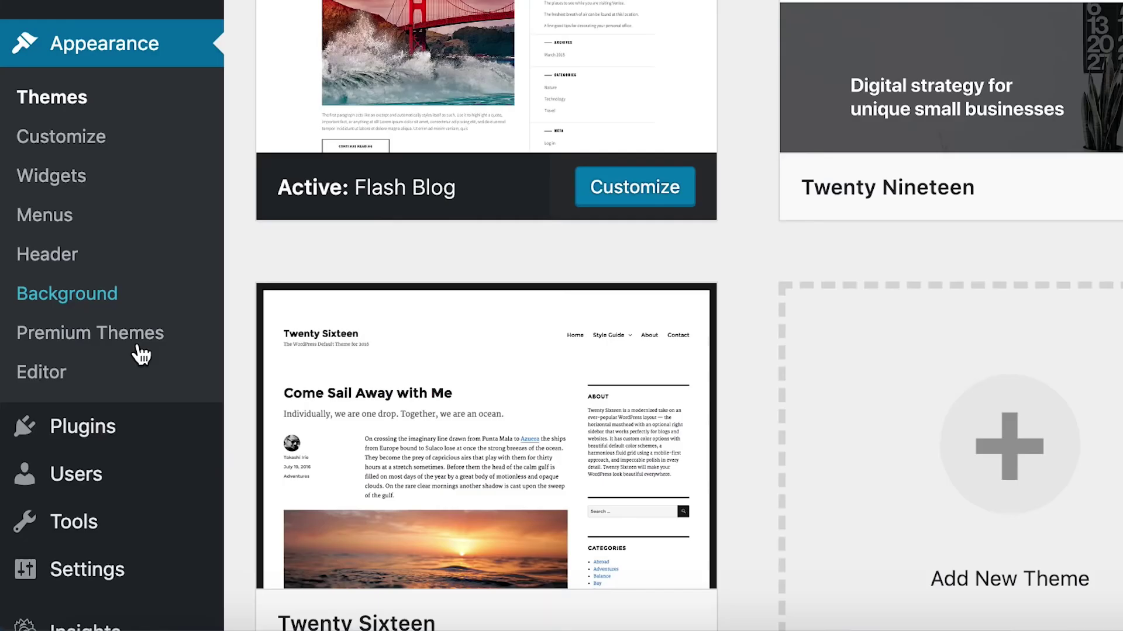
- Search for new plugins with the keyword "elementor", and install and activate Elementor Page Builder
mouse_move(84, 446)
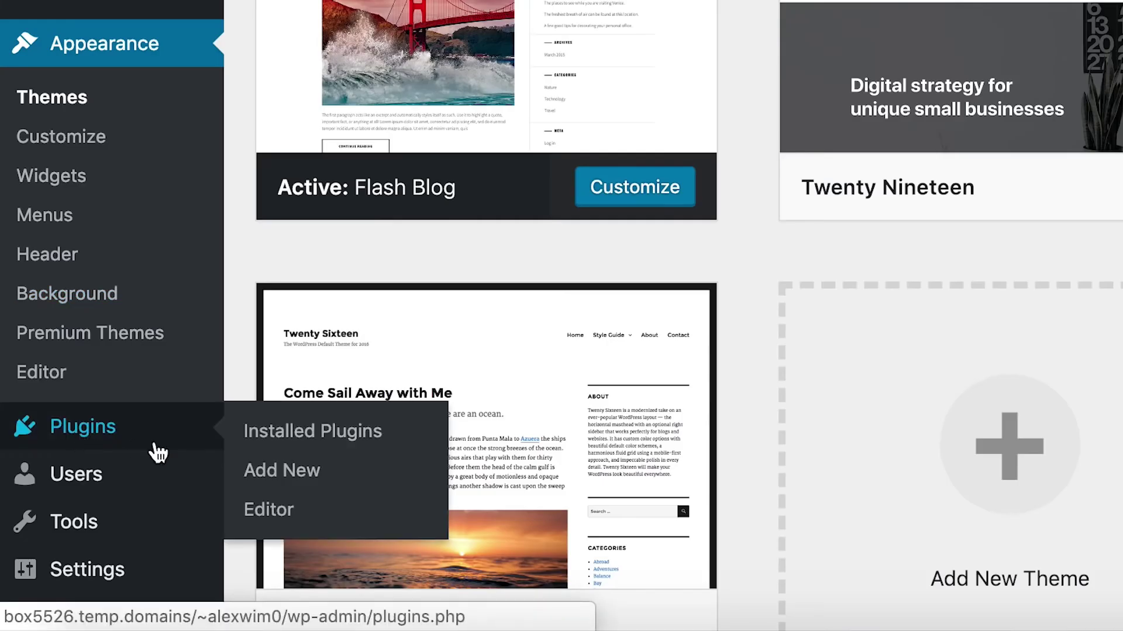
left_click(297, 484)
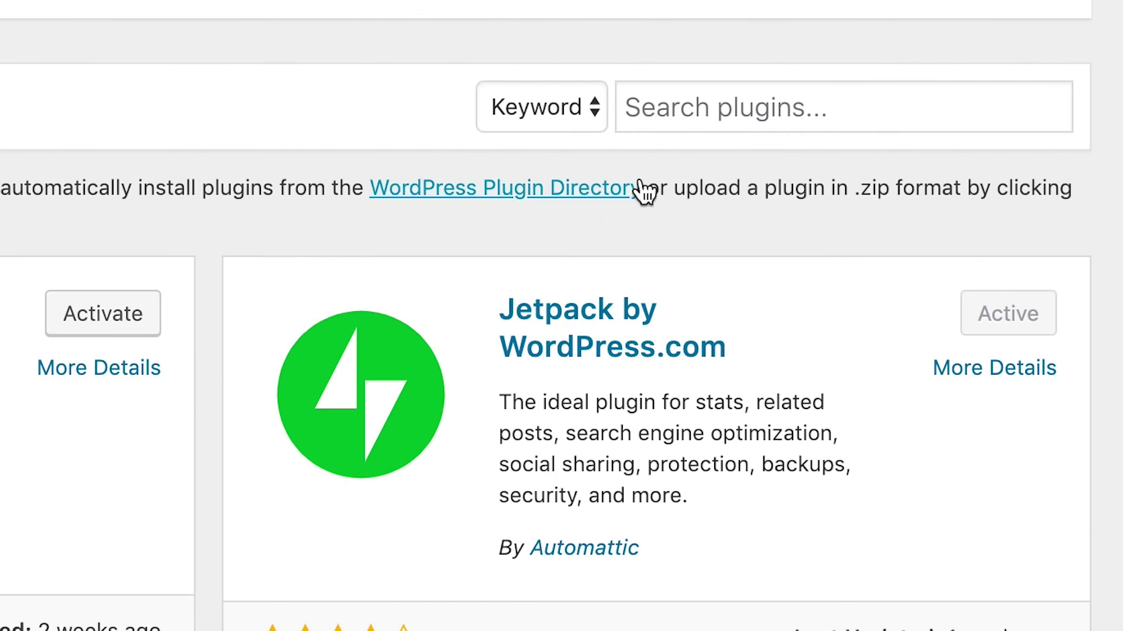
left_click(709, 111)
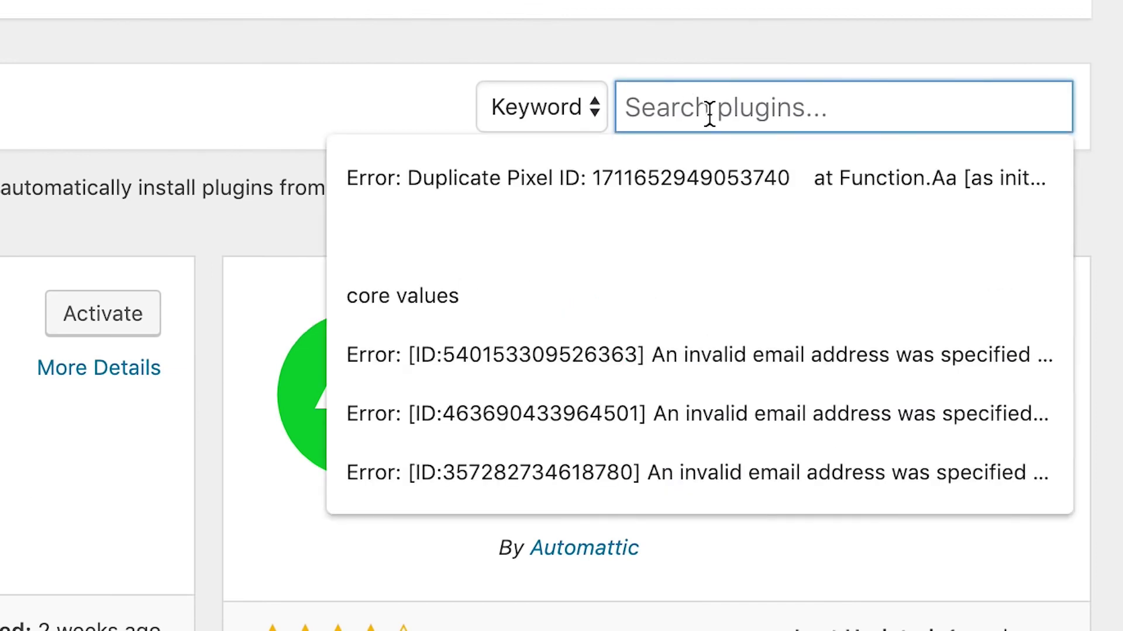
type("elemen")
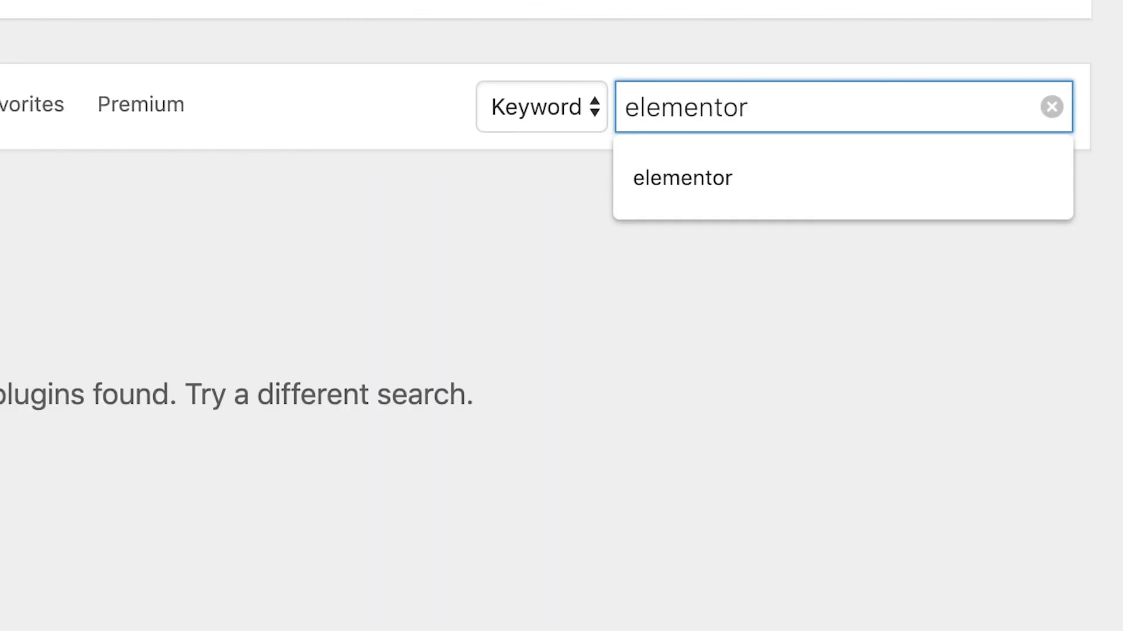
type("tor")
key("Return")
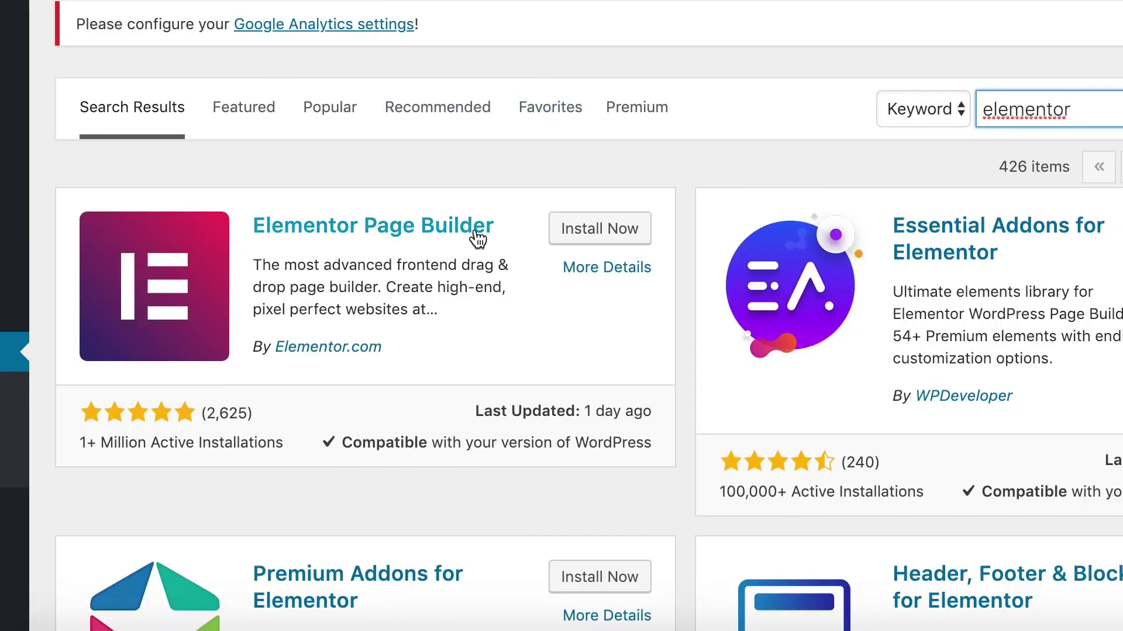
left_click(614, 232)
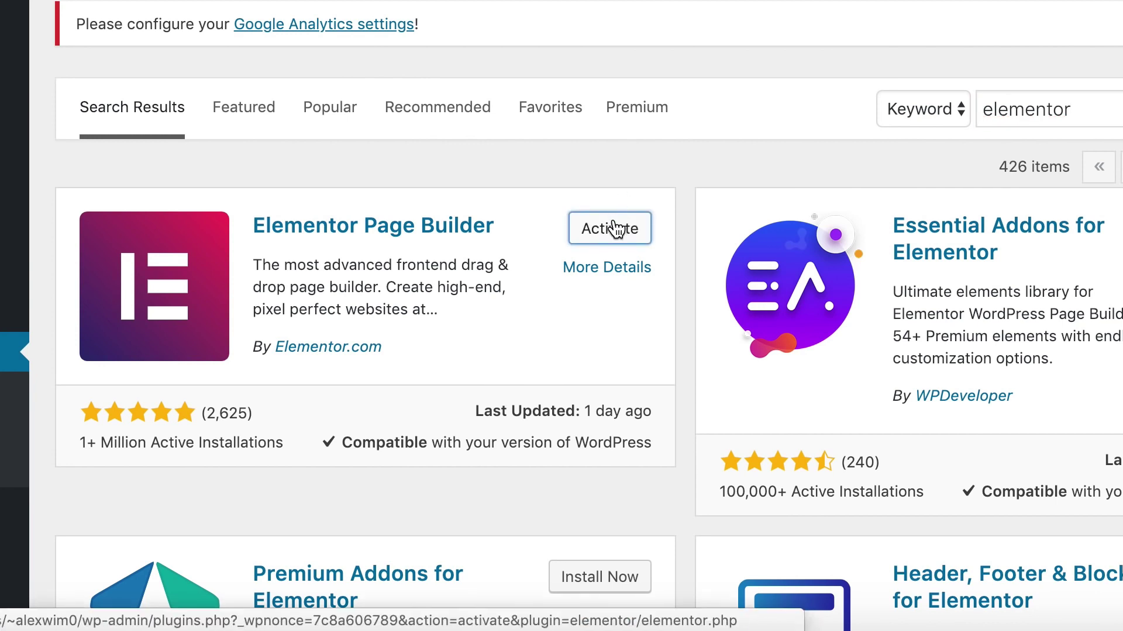
left_click(616, 236)
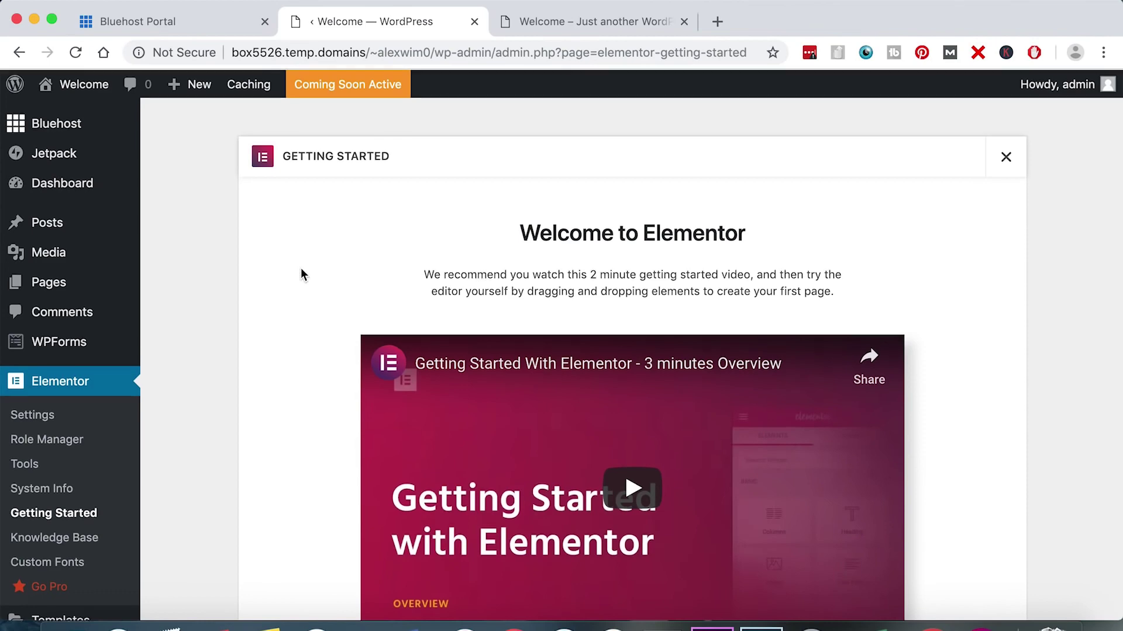
- In the theme customizer's site identity, set the site title to "Alex Will Wander" and the tagline to "6 months of travel, 2x per year"
scroll(301, 267, "down", 4)
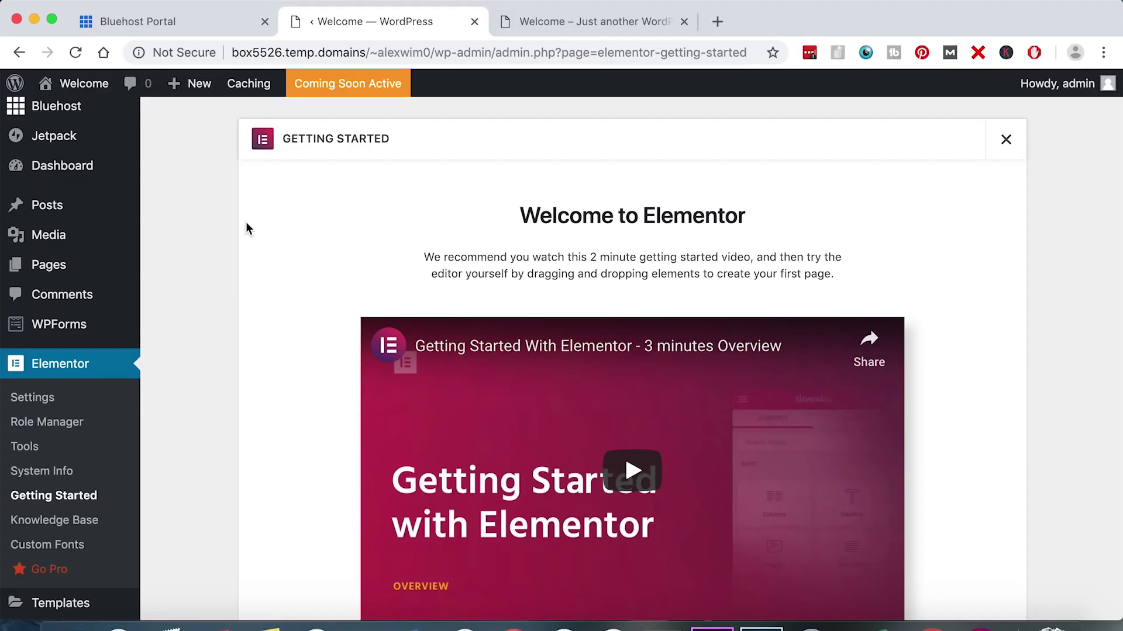
scroll(246, 226, "down", 2)
mouse_move(64, 452)
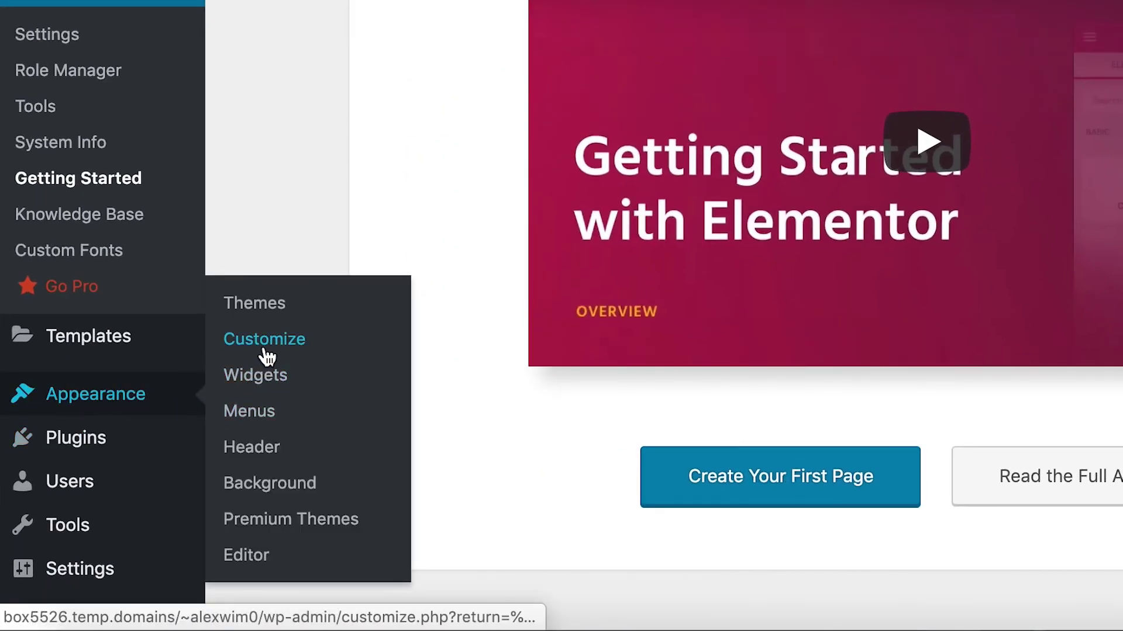
left_click(267, 356)
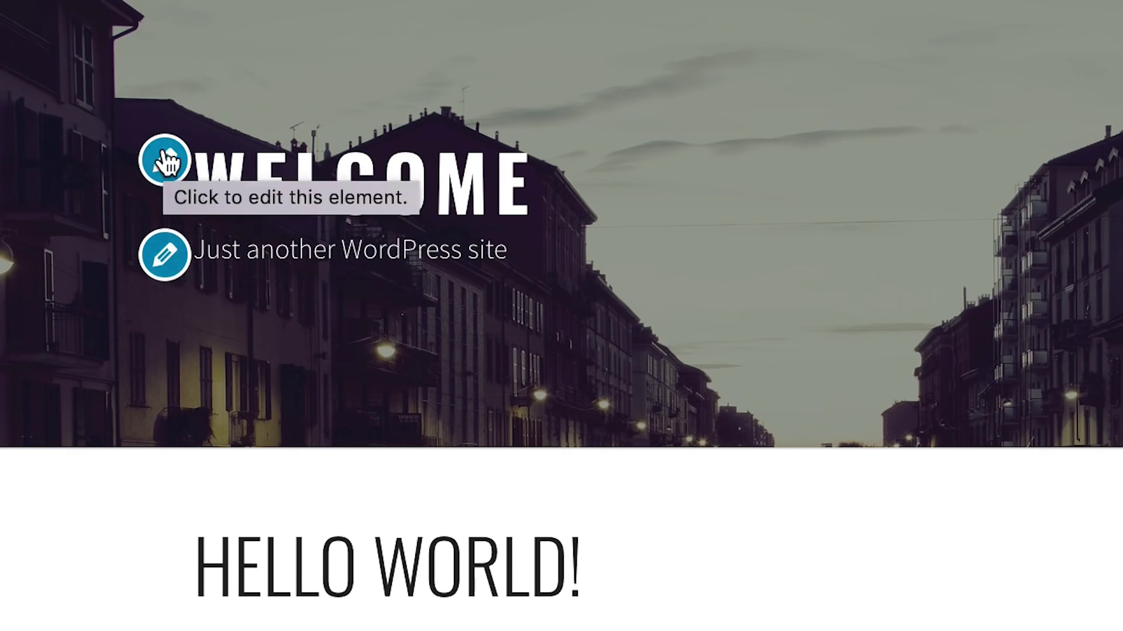
left_click(166, 161)
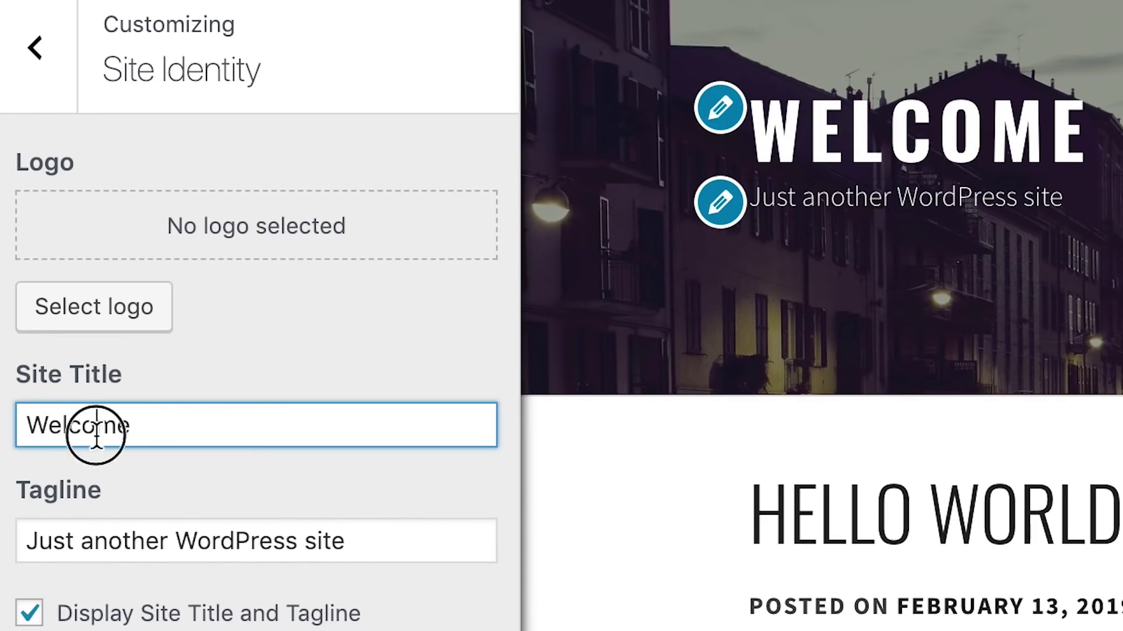
double_click(100, 433)
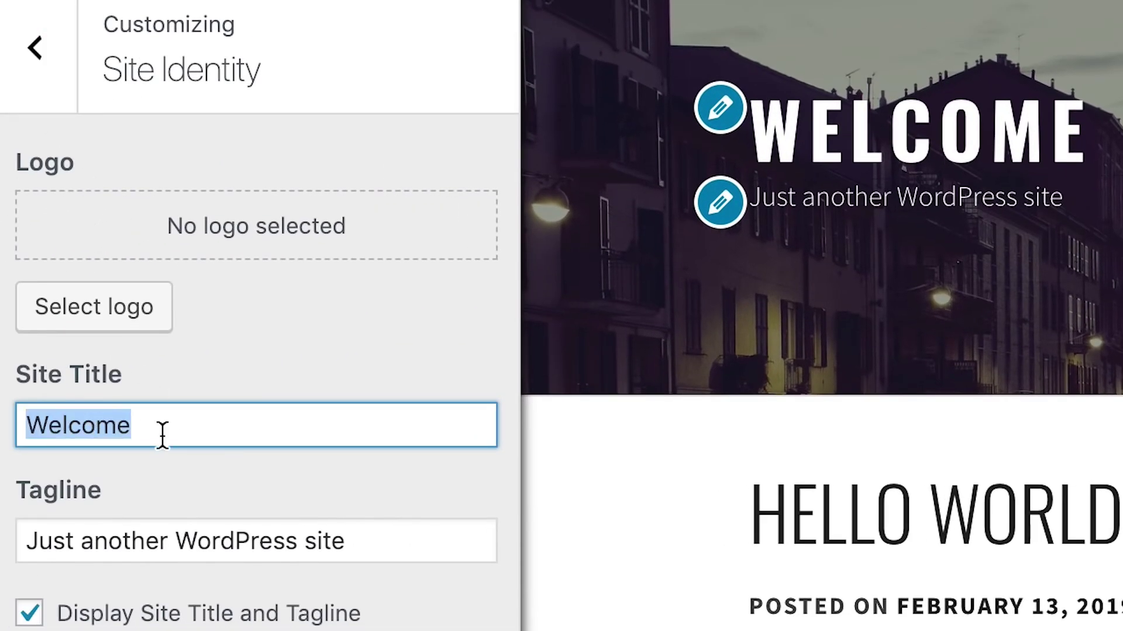
type("Alex Will Wander")
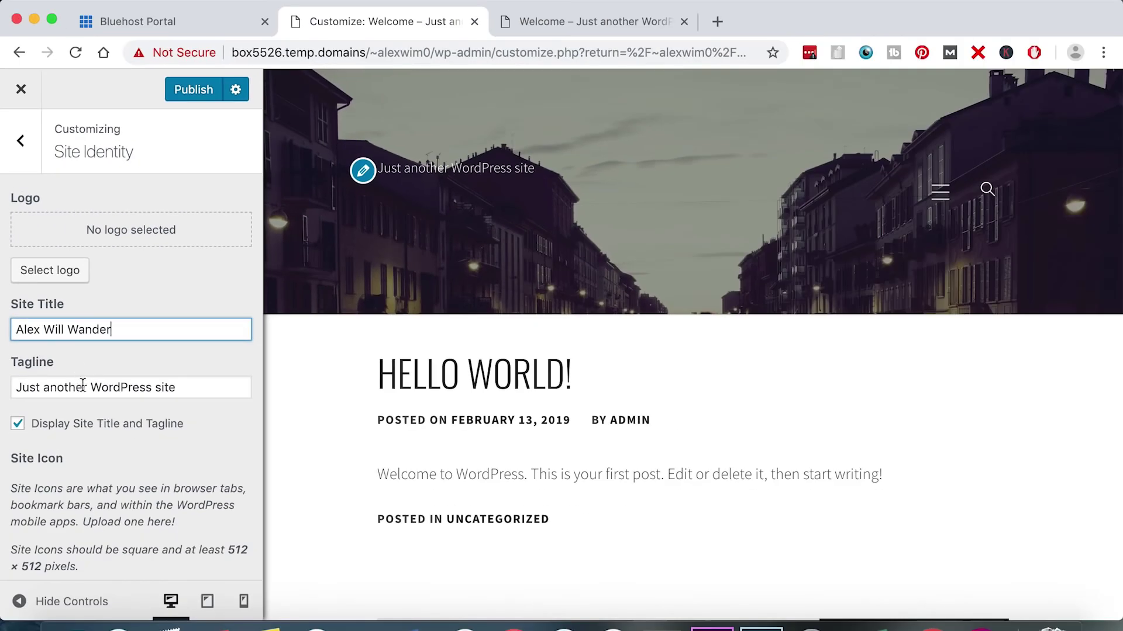
triple_click(136, 393)
type("6 months of travel, 2x per year")
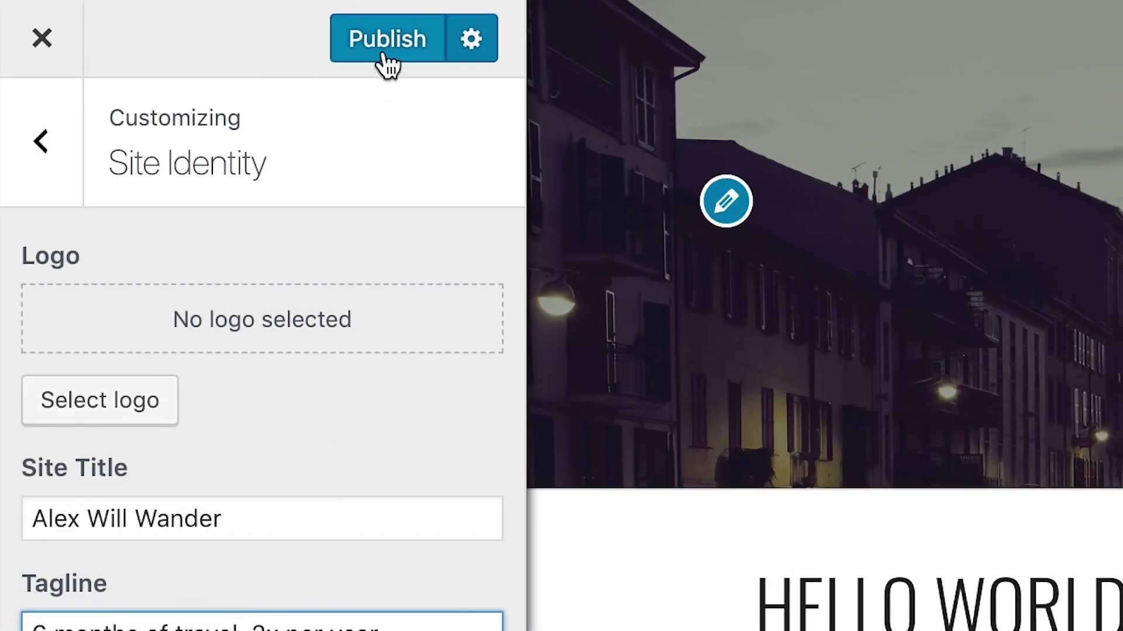
- Publish the site identity changes and reload the live site to check its title and tagline
left_click(384, 54)
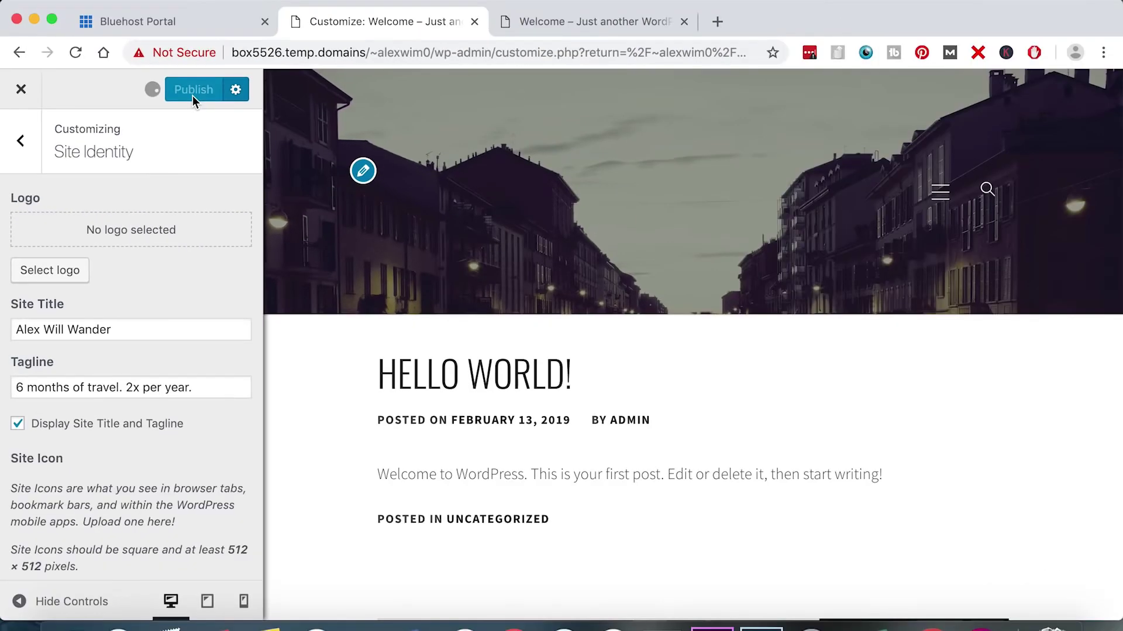
left_click(605, 23)
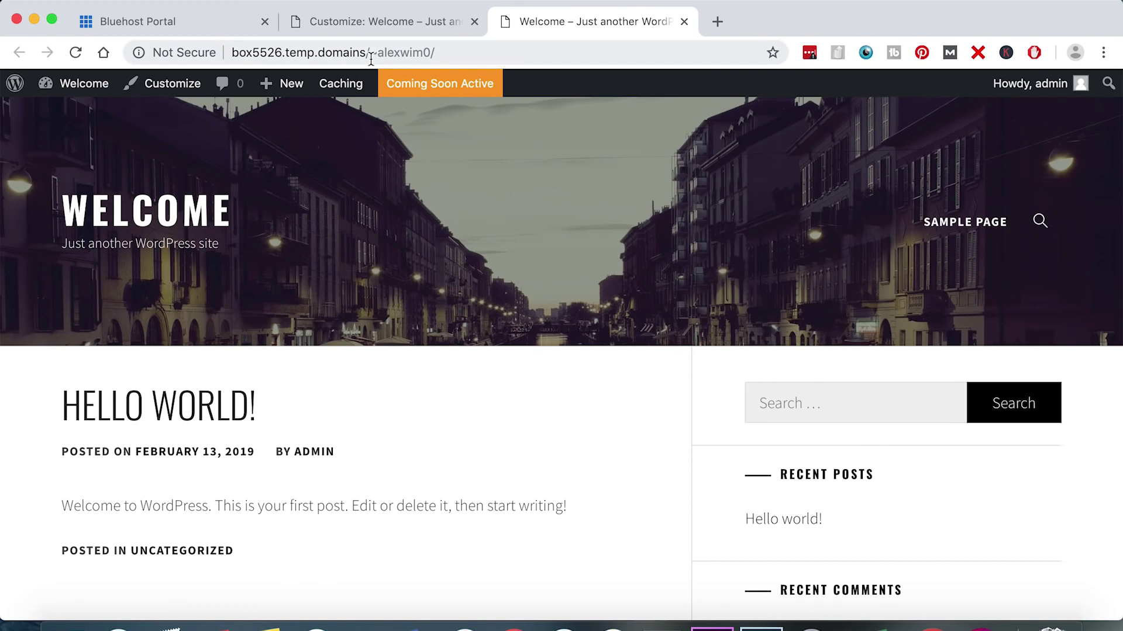
left_click(78, 53)
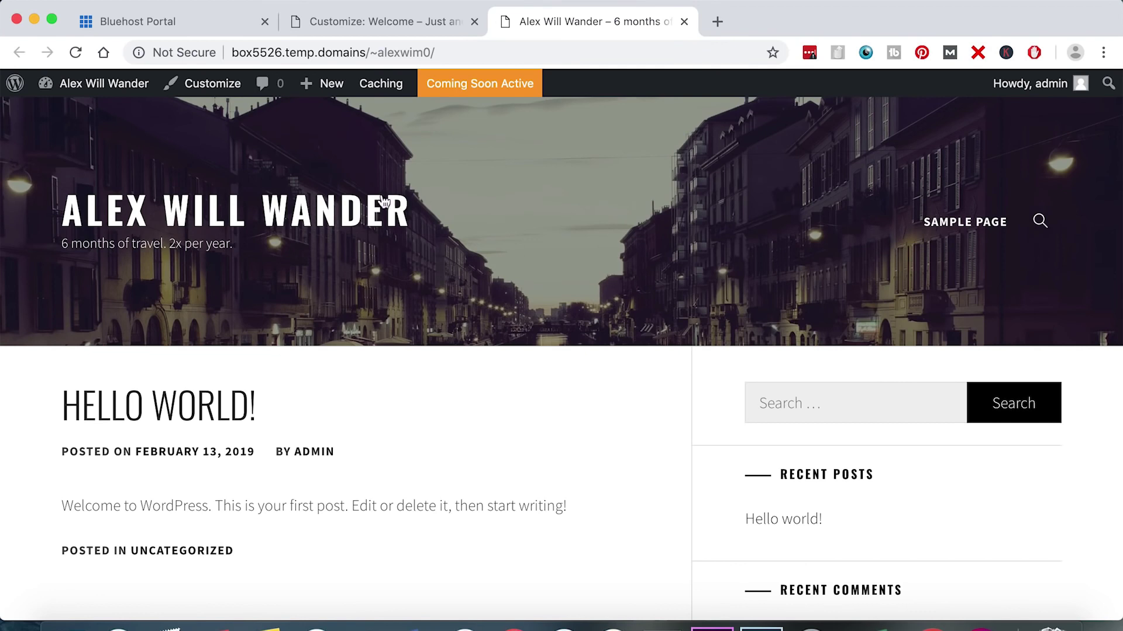
left_click(399, 21)
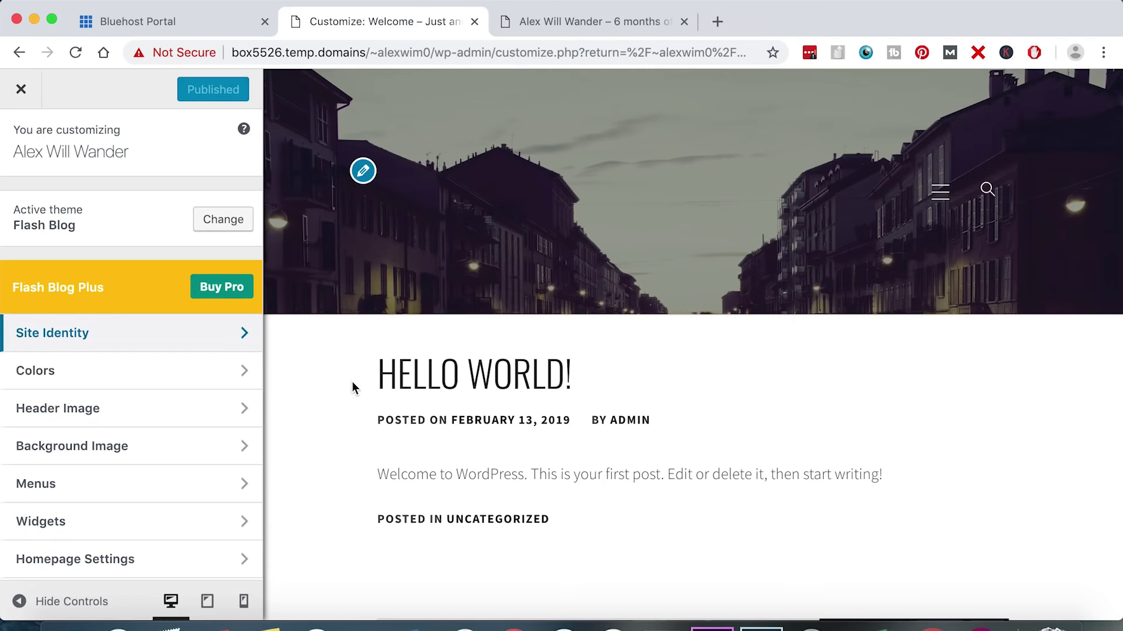
left_click(605, 27)
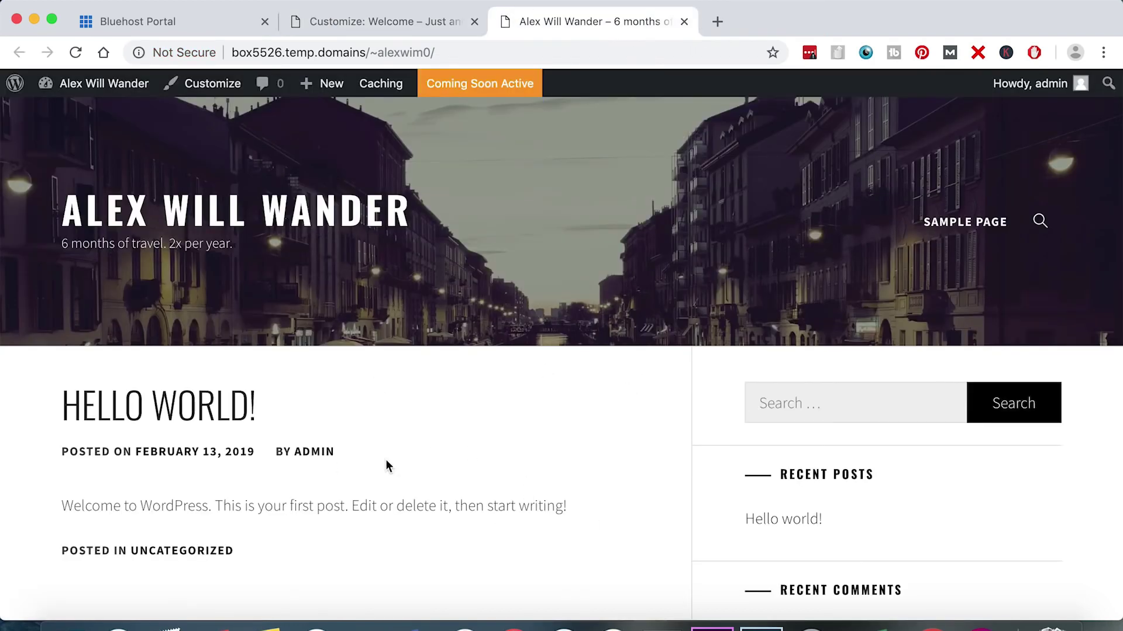
- Open the Sidebar widget area in the customizer and compare its widgets with the sidebar on the live site
left_click(378, 24)
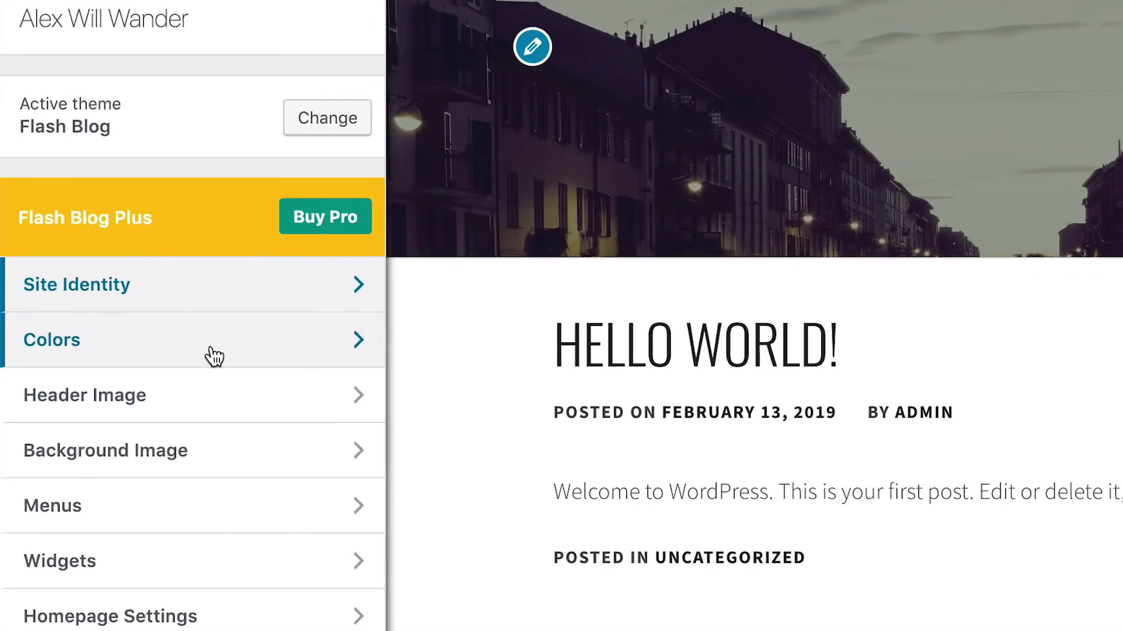
left_click(242, 567)
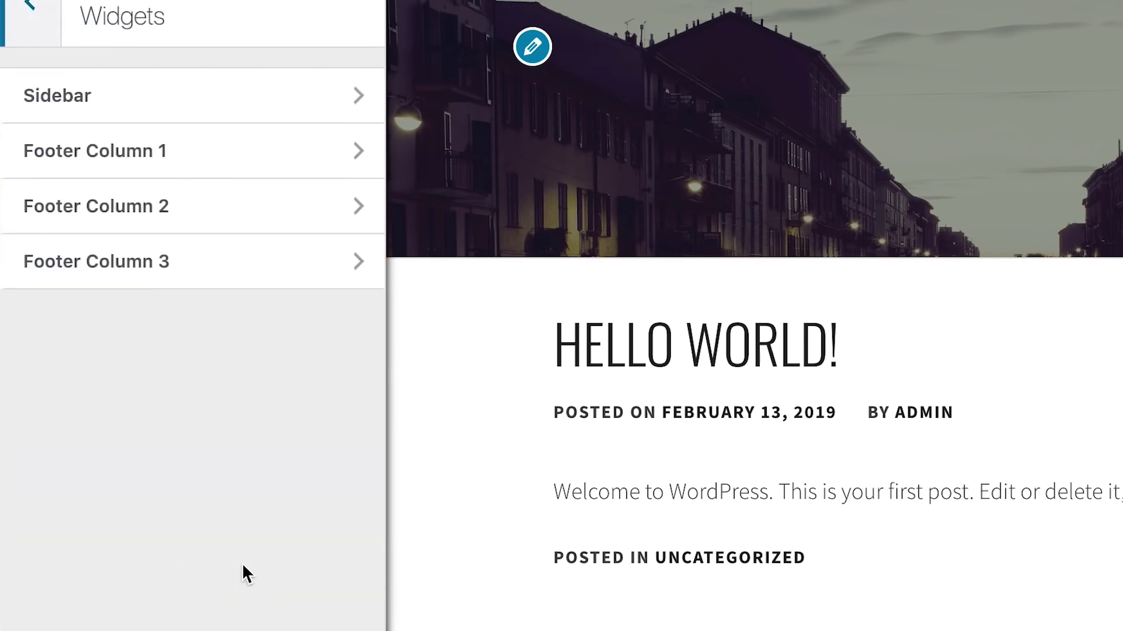
left_click(253, 107)
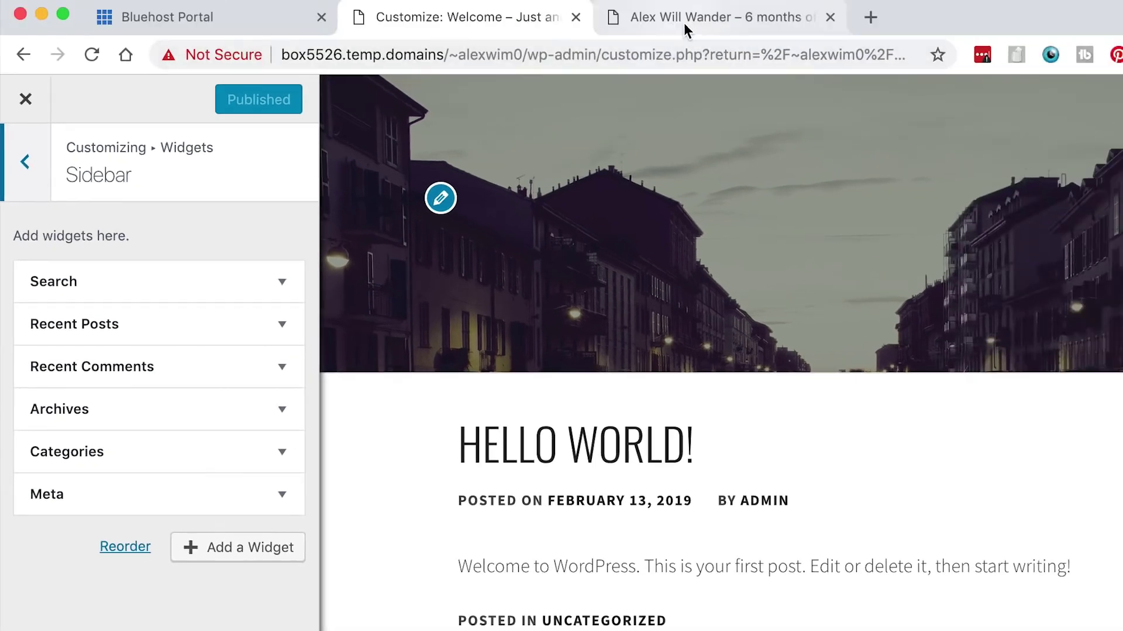
left_click(679, 21)
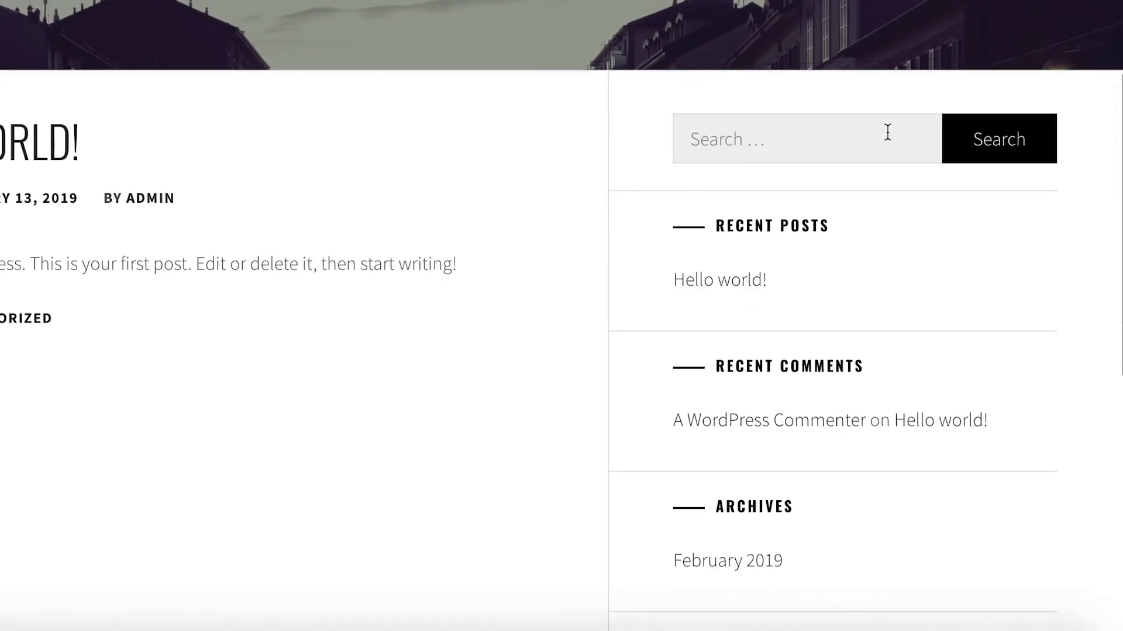
scroll(704, 472, "down", 3)
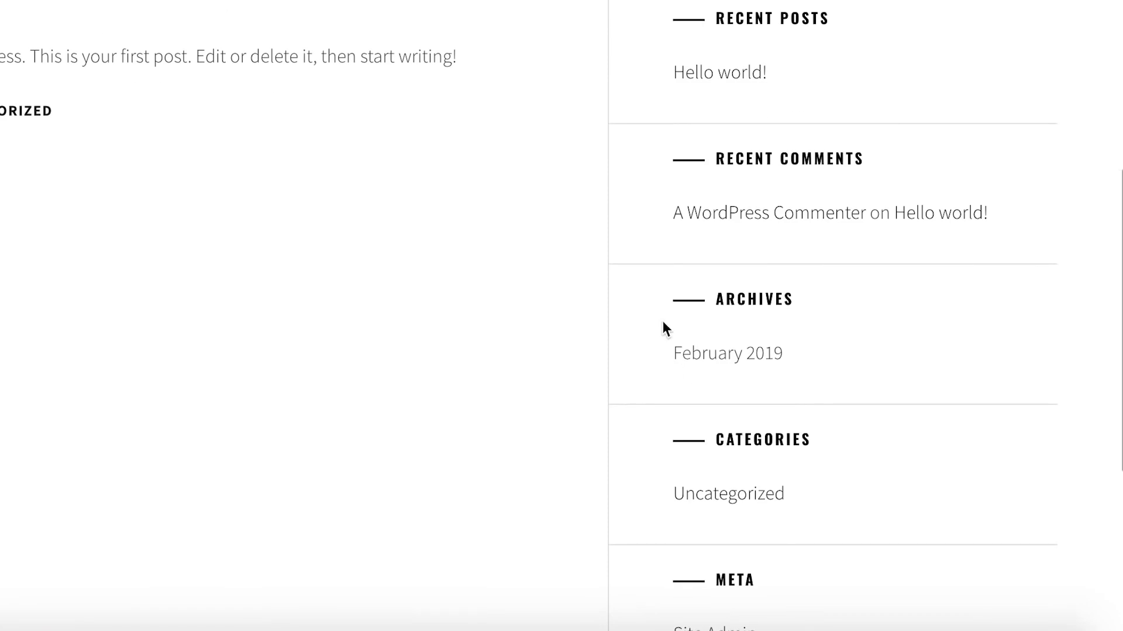
- Remove the Recent Comments, Archives, Categories and Meta widgets from the Sidebar widget area
left_click(457, 20)
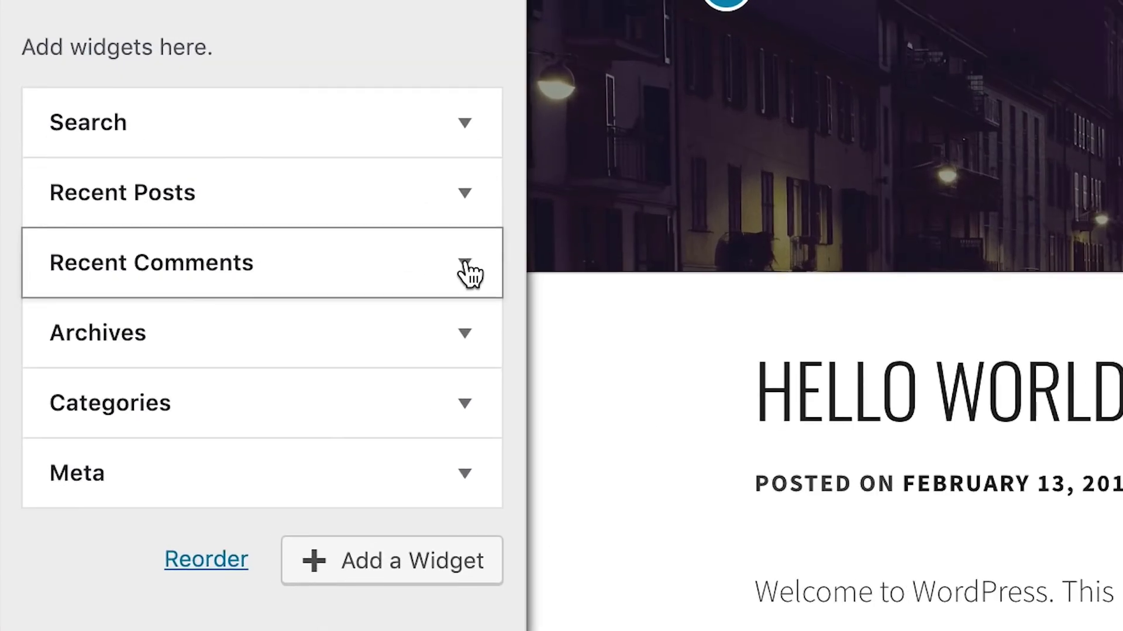
left_click(274, 371)
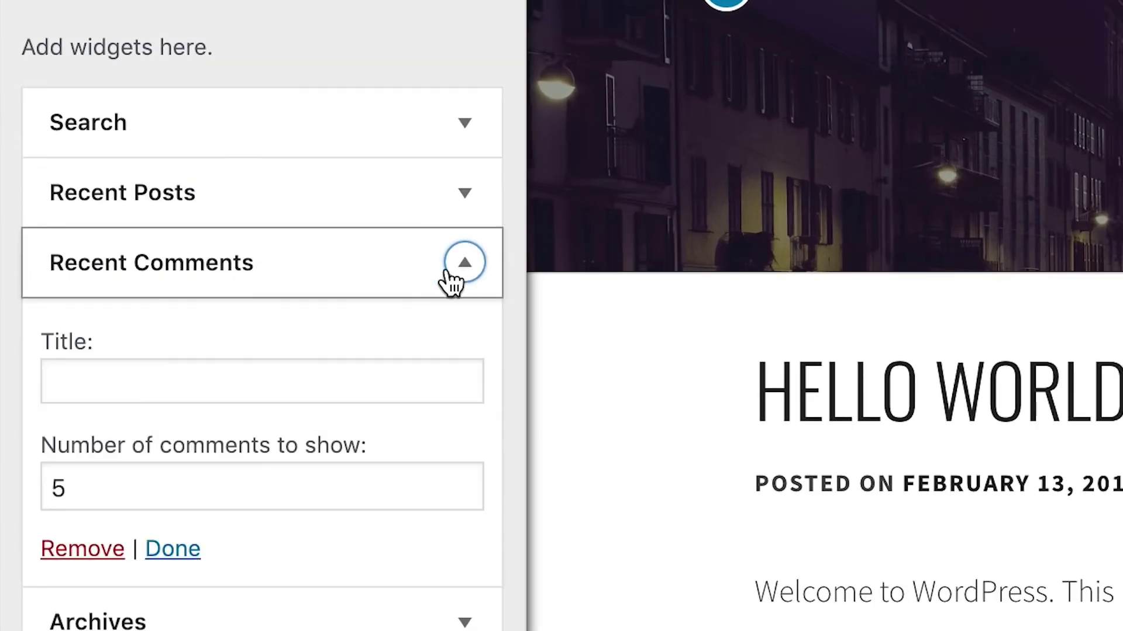
left_click(90, 550)
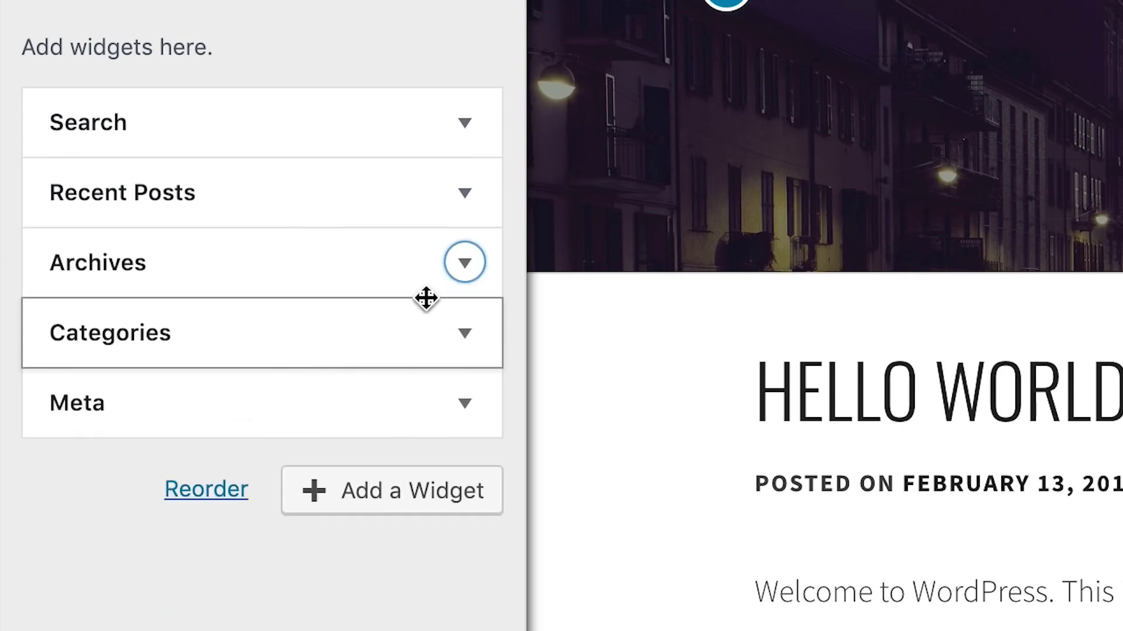
left_click(464, 263)
left_click(73, 535)
left_click(465, 263)
left_click(82, 568)
left_click(462, 266)
left_click(83, 442)
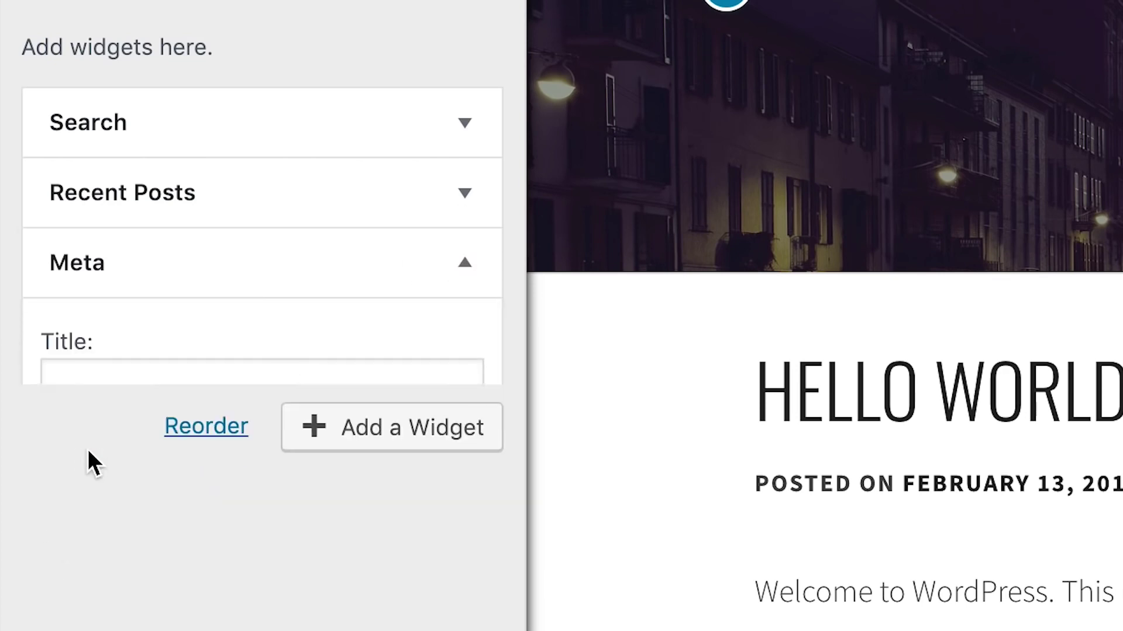
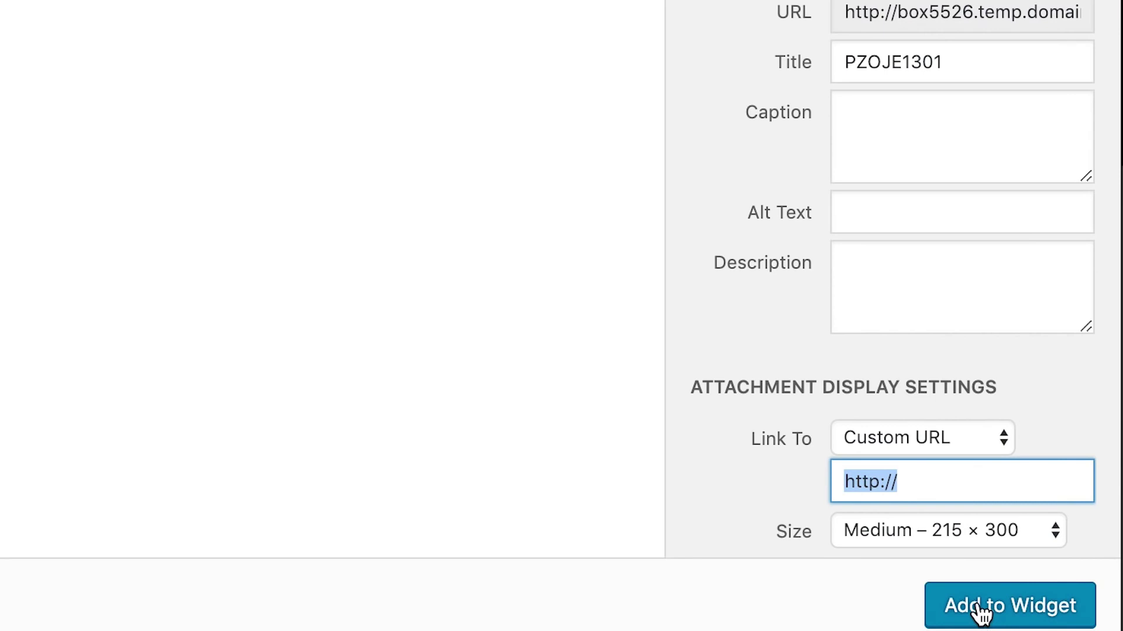
- Add the PZOJE1301 image to the sidebar's Image widget and title it "They Call Me" followed by the blogger's nickname in quotes
left_click(981, 611)
left_click(187, 265)
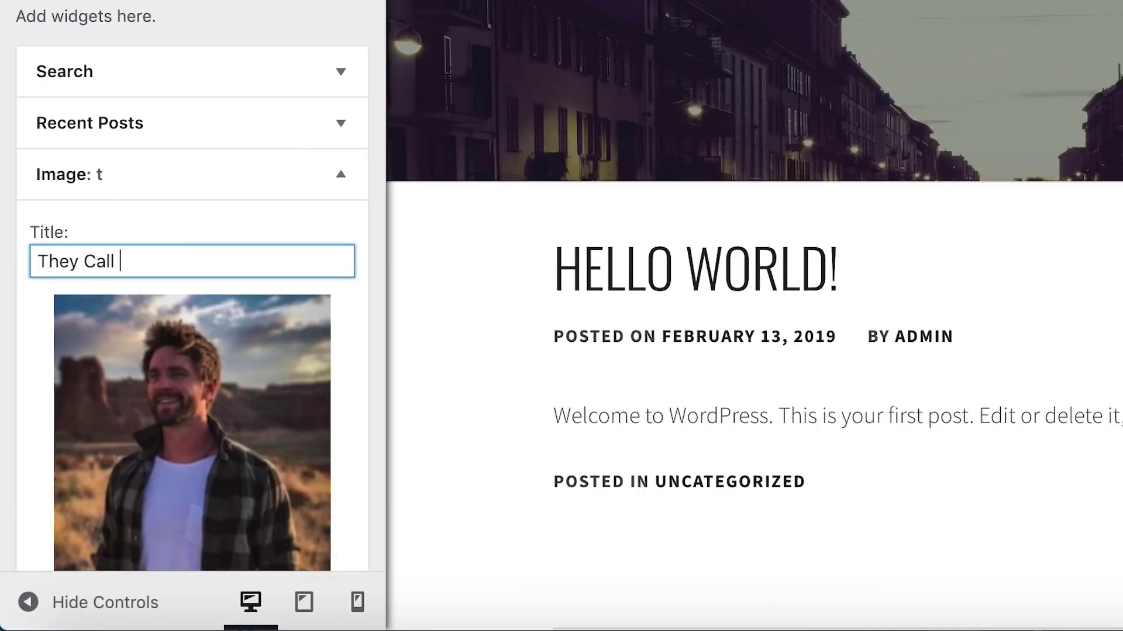
type("They Call Me \"Nerne")
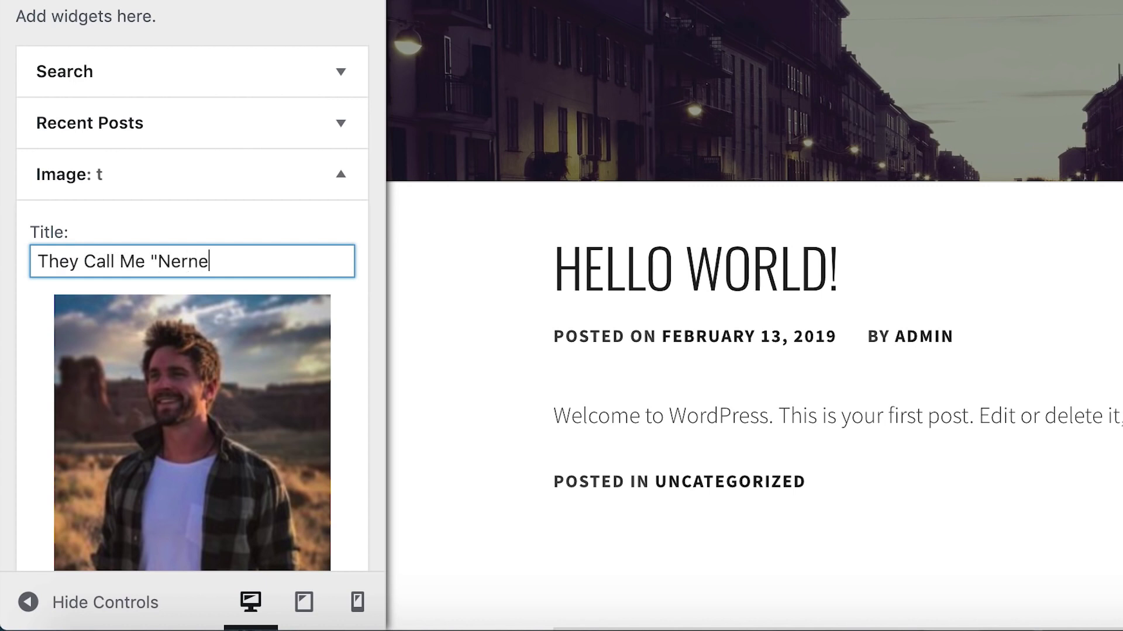
type("y\"")
scroll(345, 296, "down", 4)
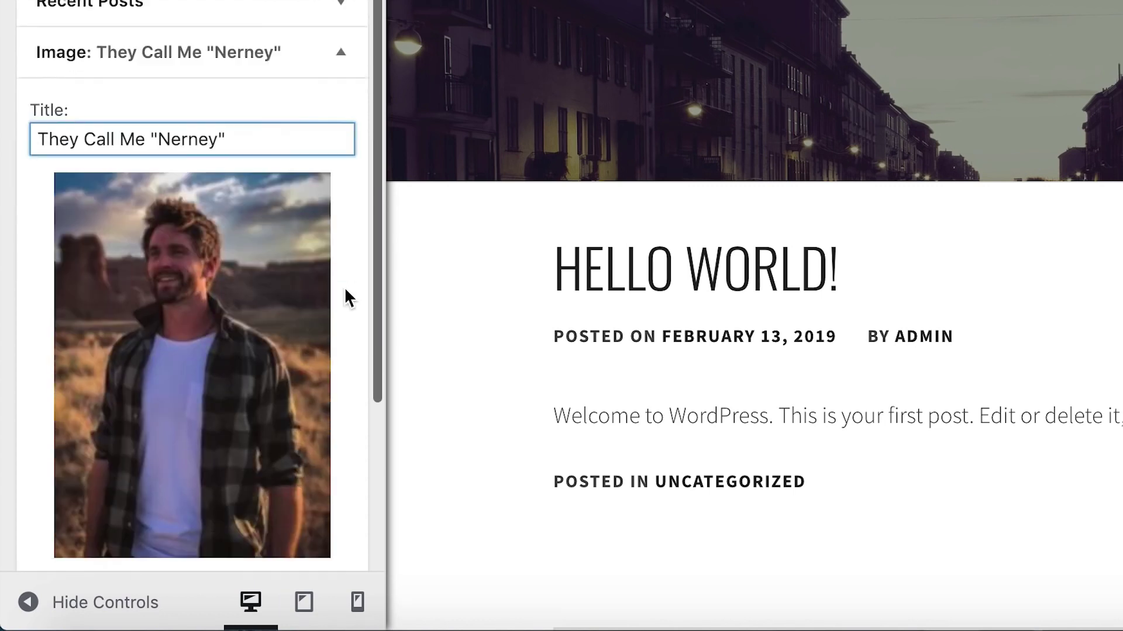
scroll(310, 415, "down", 1)
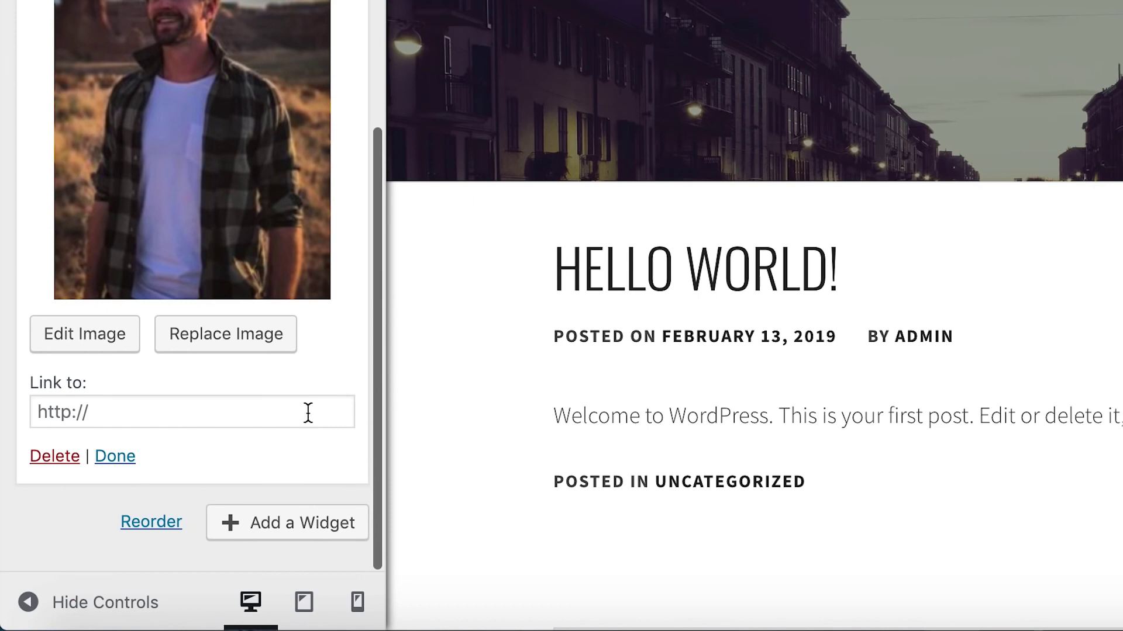
scroll(246, 397, "up", 5)
scroll(298, 315, "up", 2)
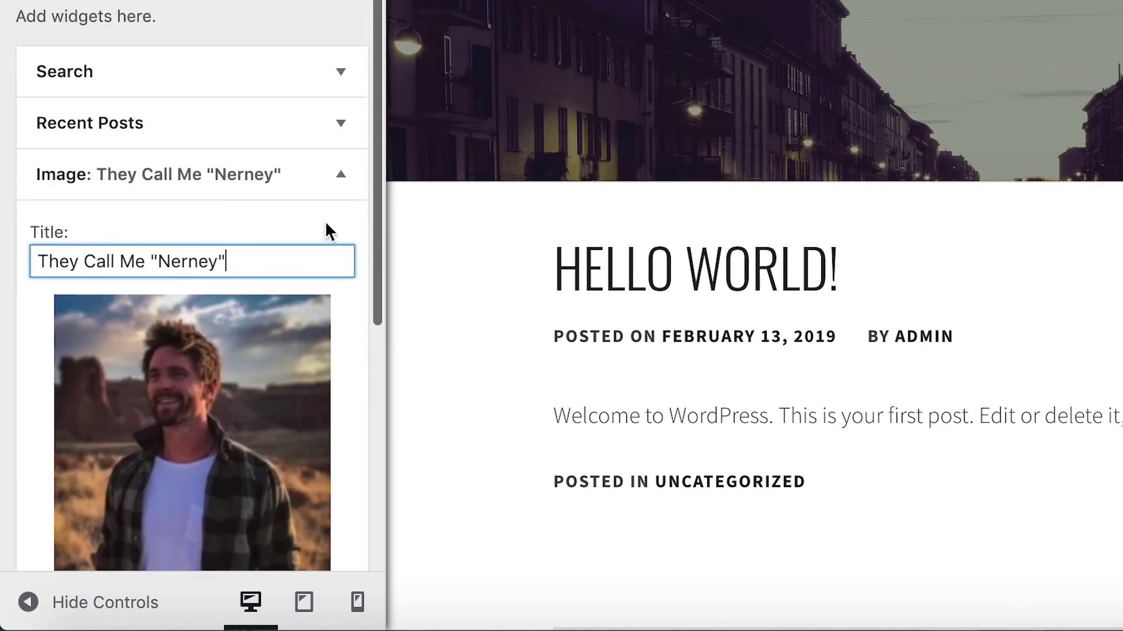
left_click(339, 178)
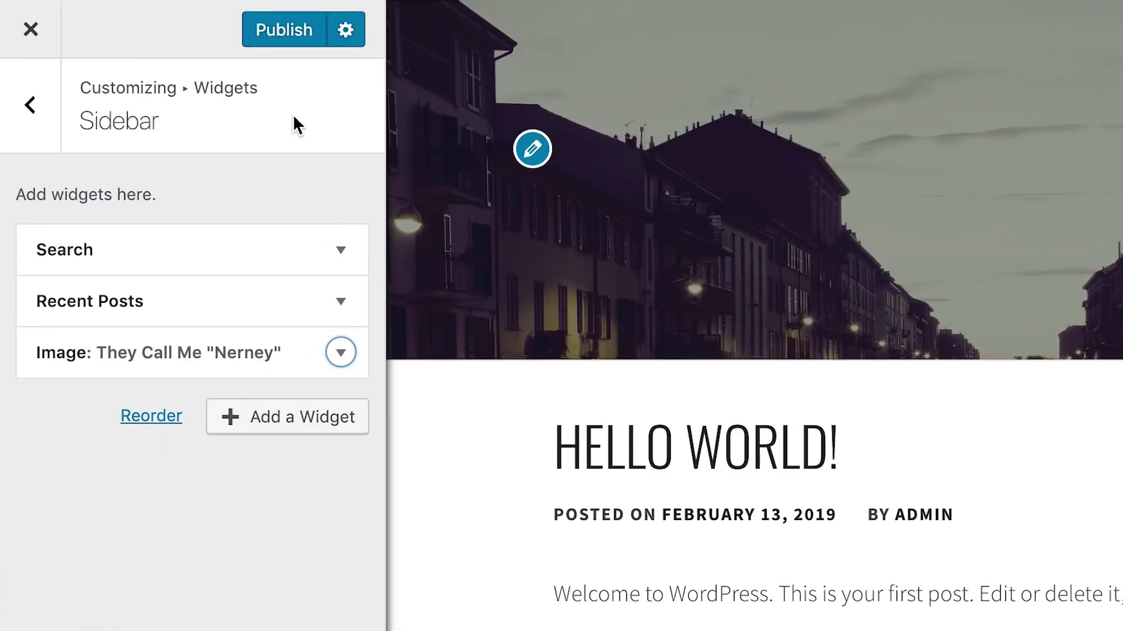
- Publish the sidebar's new image widget and reload the live site to review the sidebar
left_click(284, 26)
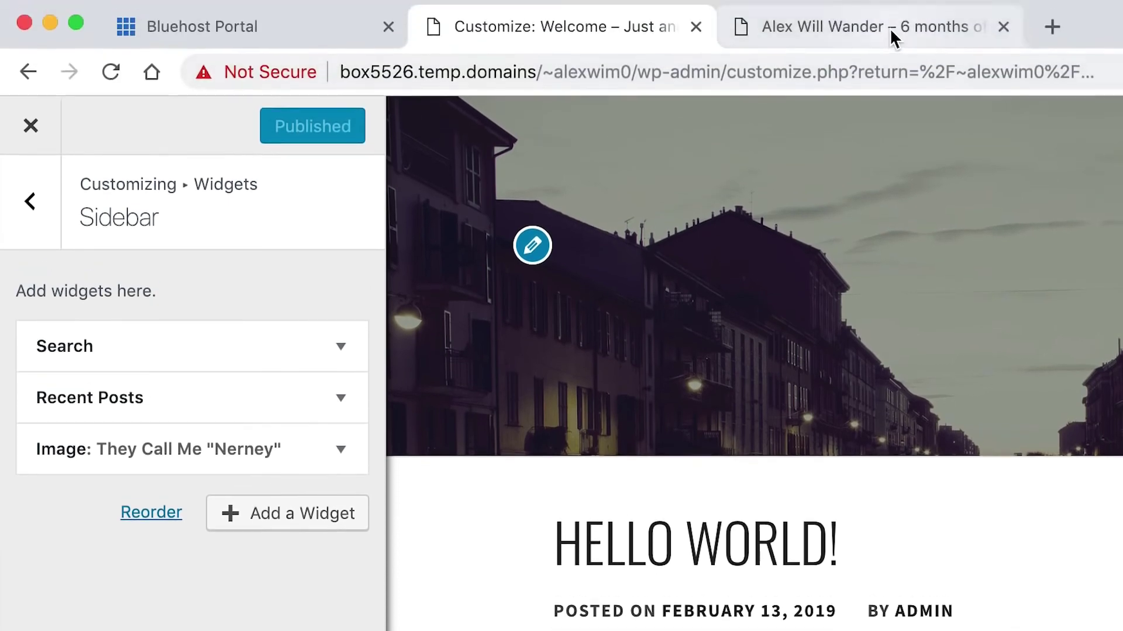
left_click(889, 26)
left_click(111, 72)
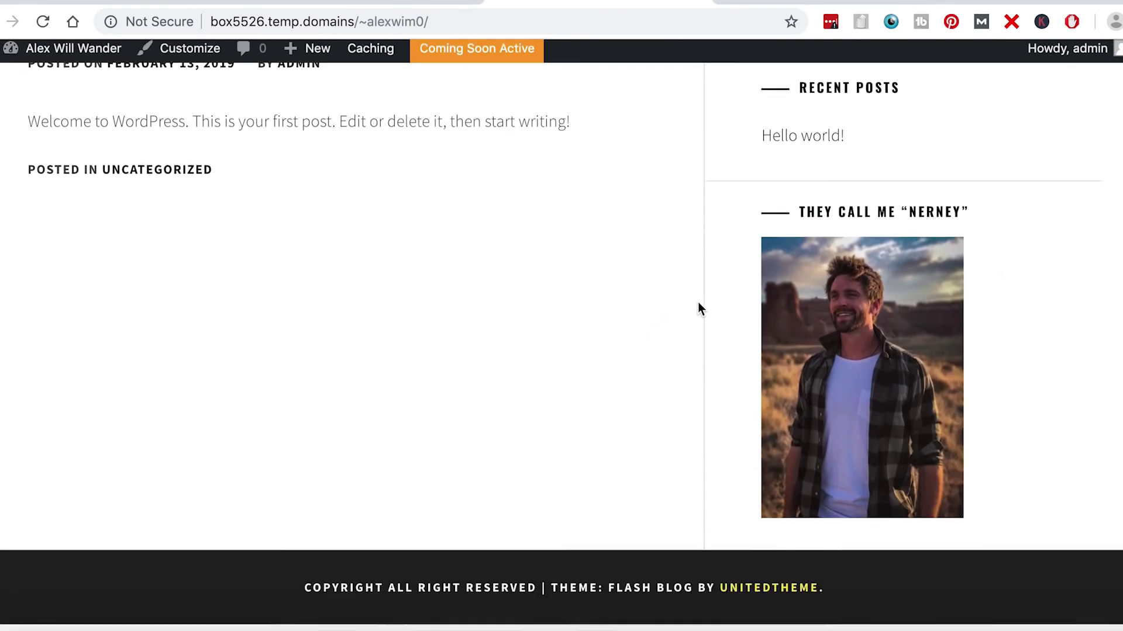
scroll(697, 302, "up", 10)
scroll(909, 357, "down", 2)
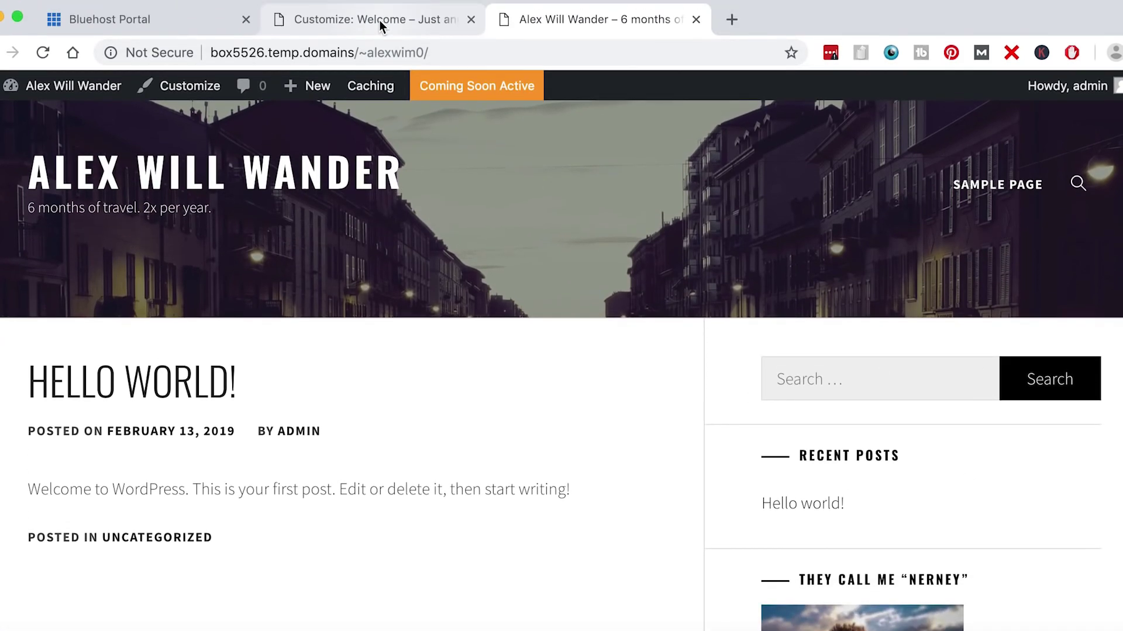
- Move the Image widget above Search and Recent Posts in the customizer's Sidebar widget area
left_click(378, 23)
left_click_drag(141, 345, 140, 321)
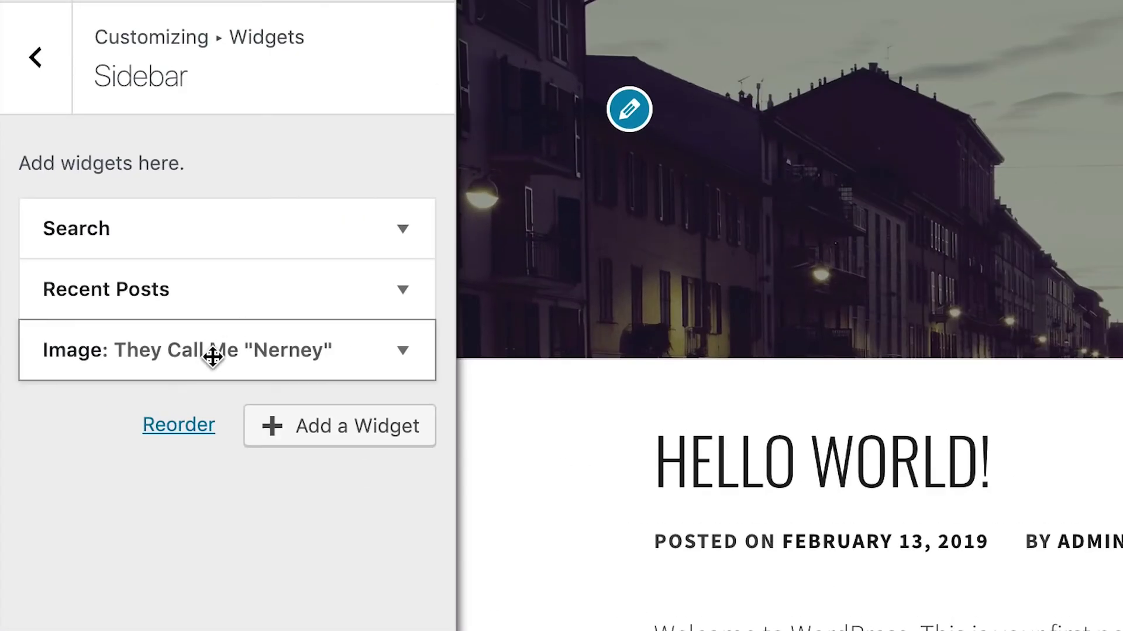
left_click_drag(211, 329, 213, 243)
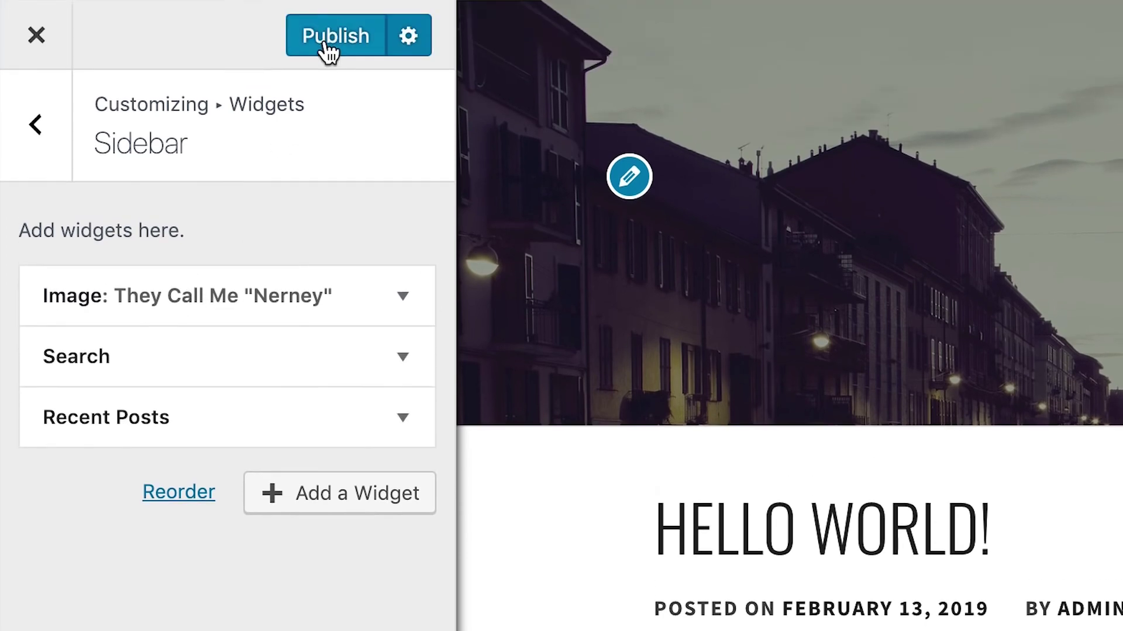
- Publish the new widget order and reload the live site to check the image's position in the sidebar
left_click(325, 41)
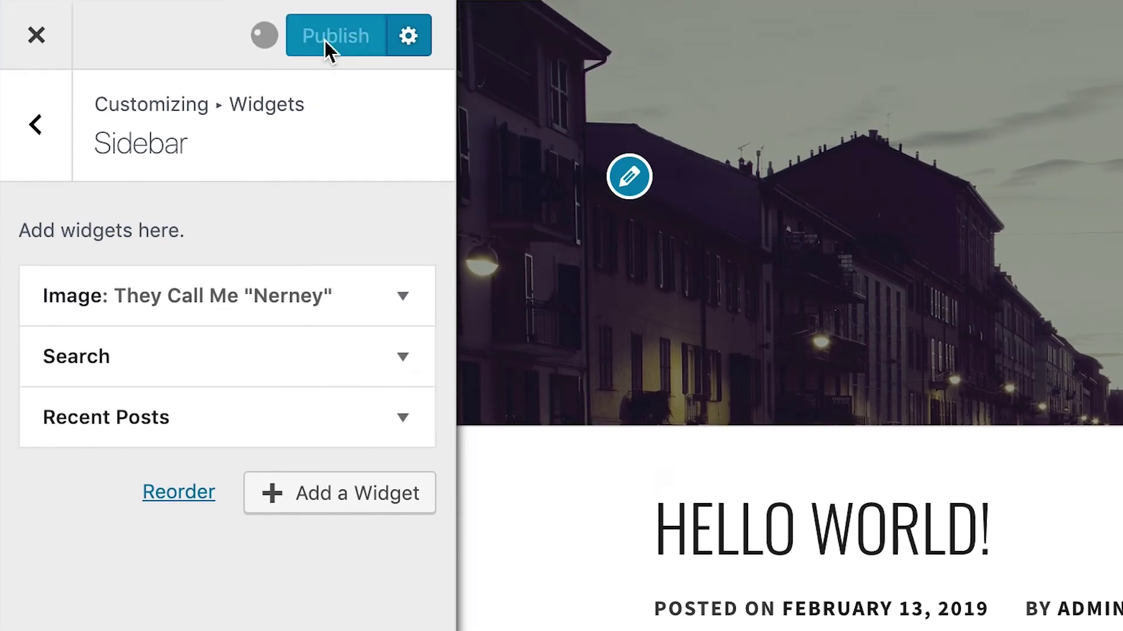
left_click(569, 23)
left_click(538, 52)
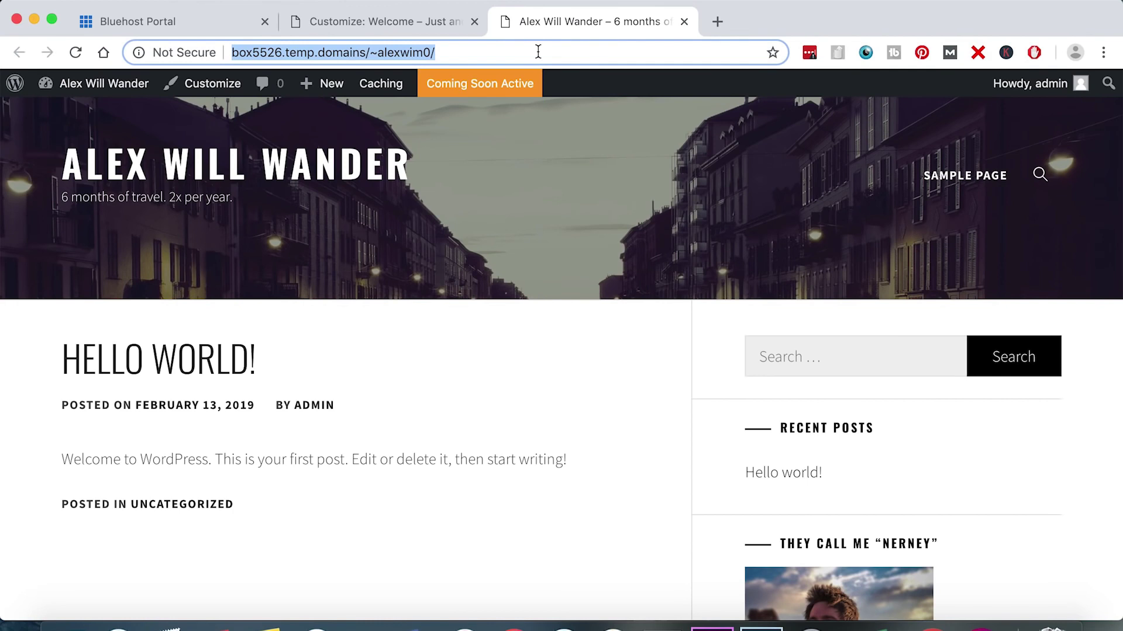
key("Return")
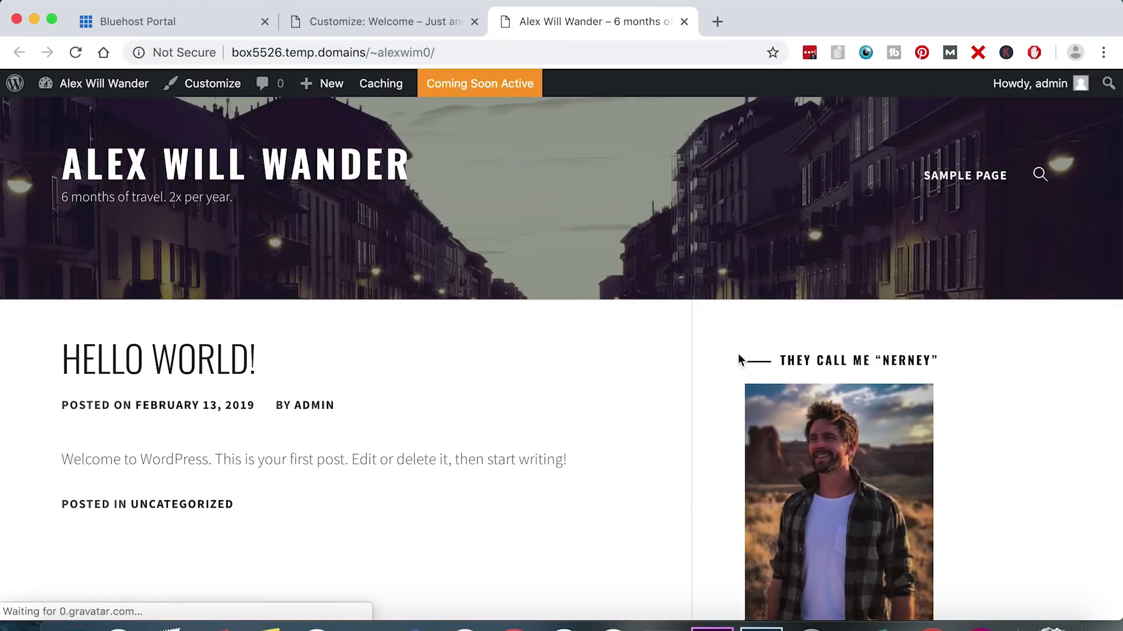
scroll(707, 454, "down", 4)
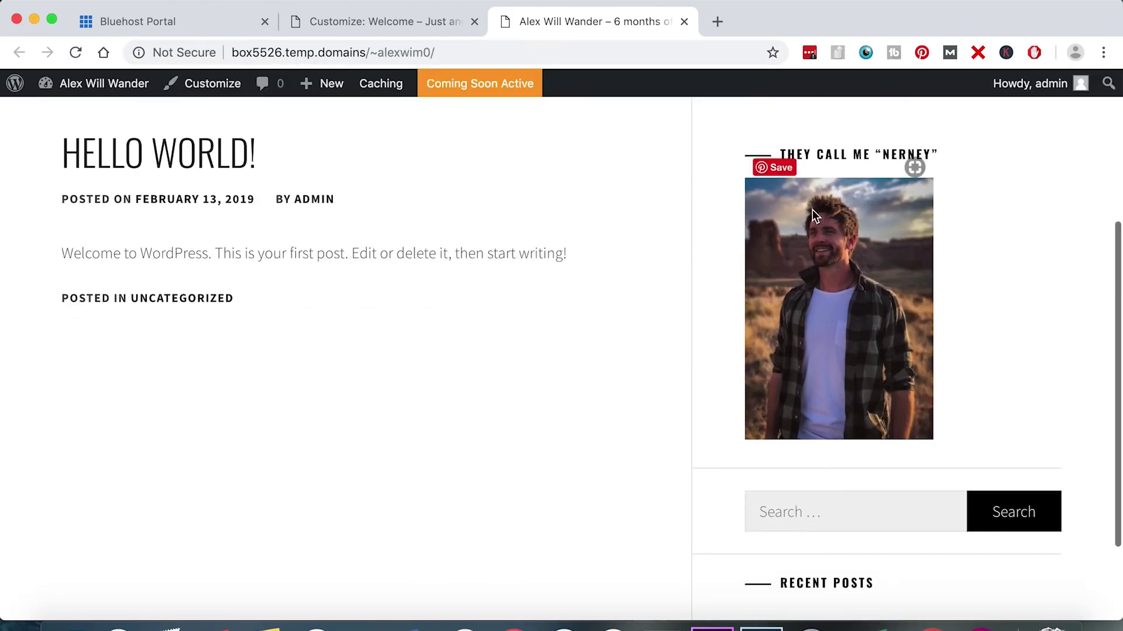
- Return to the customizer and add a Text widget to the Sidebar widget area
left_click(391, 21)
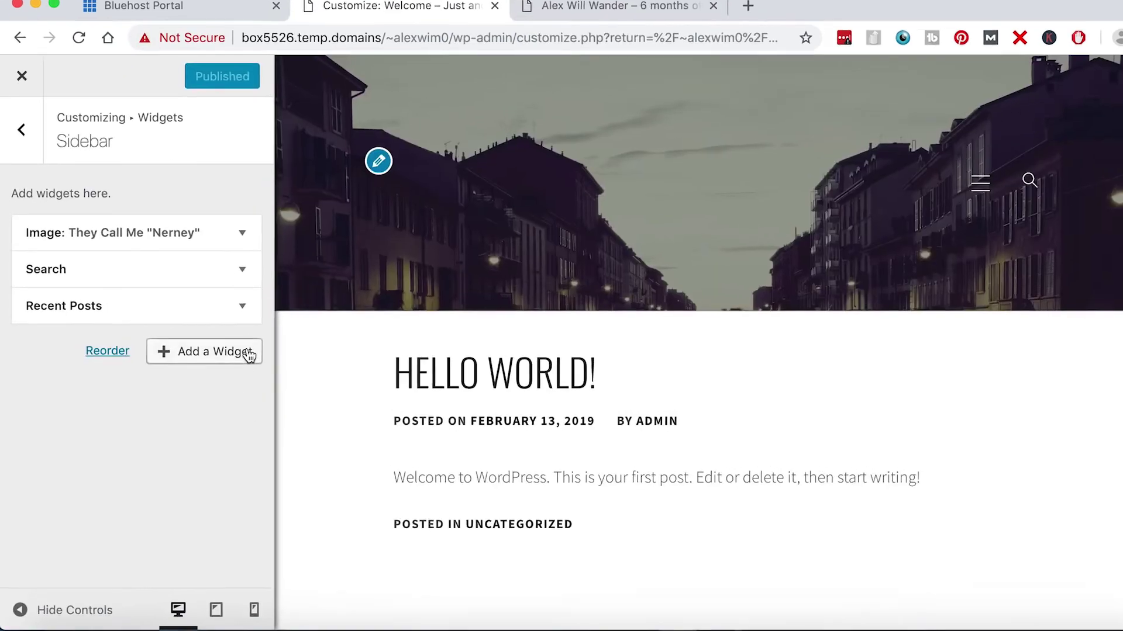
left_click(199, 347)
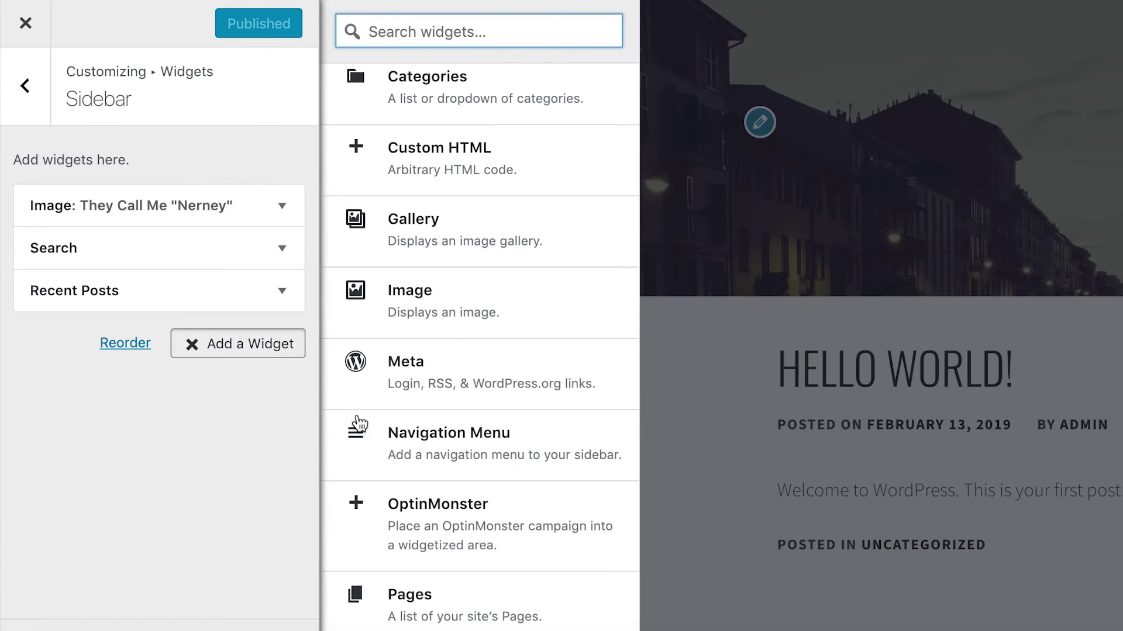
scroll(457, 433, "down", 3)
scroll(457, 432, "down", 5)
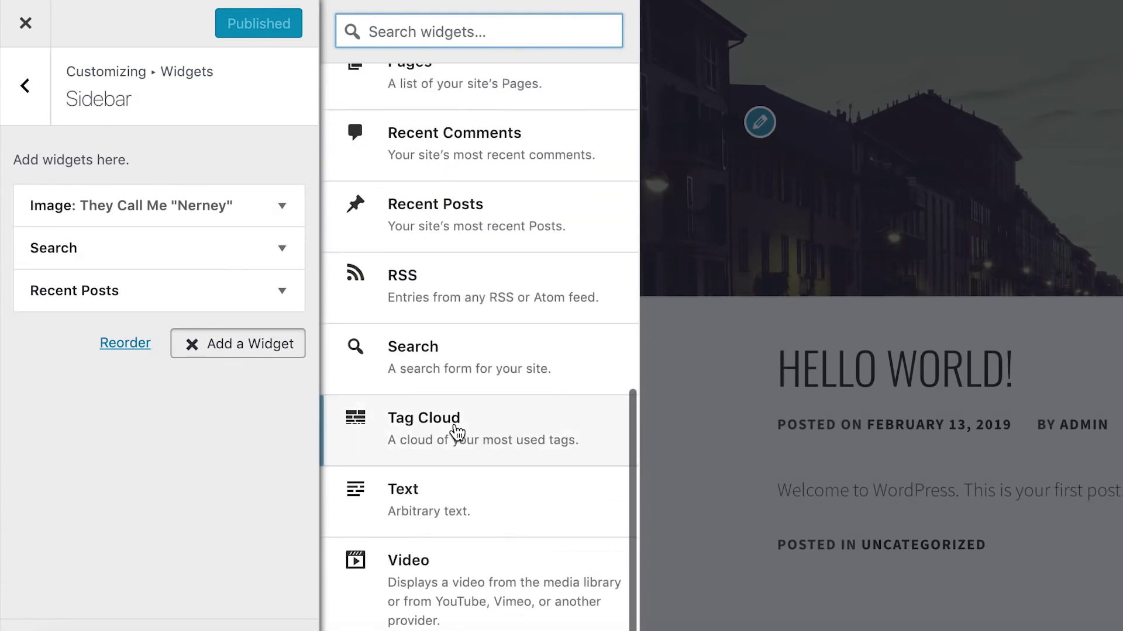
left_click(405, 511)
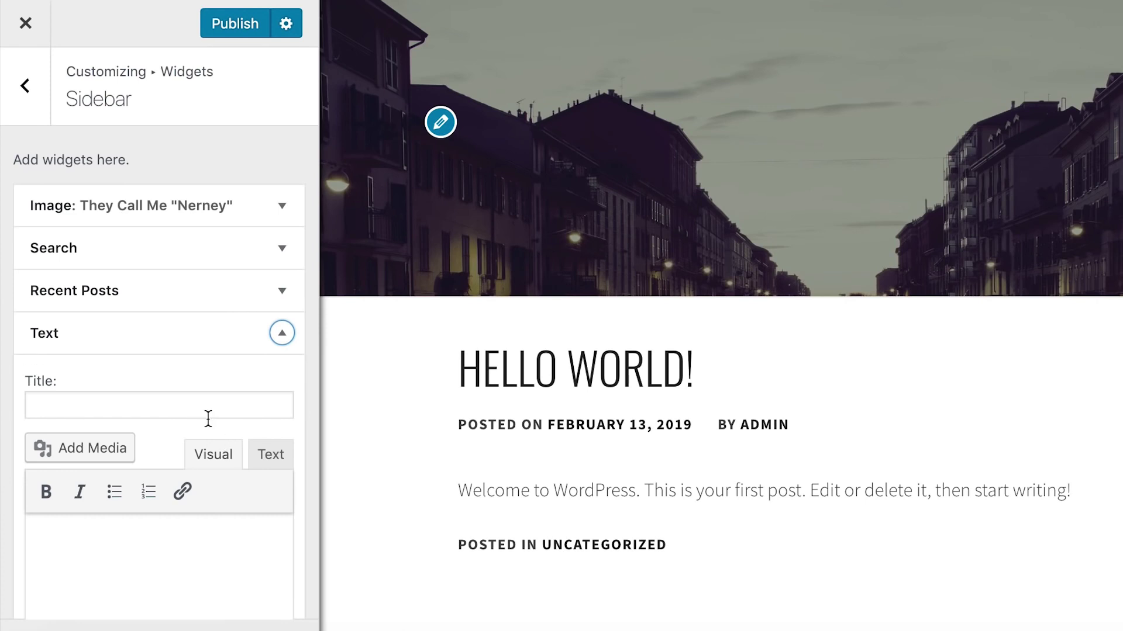
- Fill the Text widget's body with the blogger's bio covering the Dallas/Ft Worth area, the 50 states tour and BASE Jumping in Italy
scroll(208, 418, "down", 4)
left_click(140, 393)
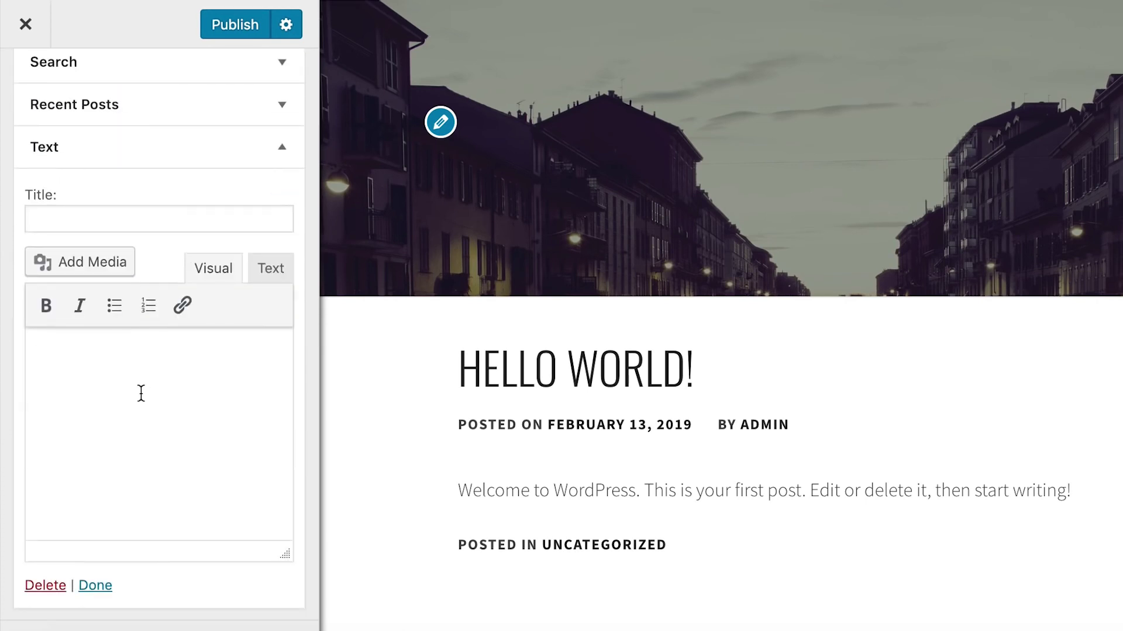
type("Alex is a super cool cat hailing from the Dallas/Ft Worth area and loves to travel. His last trip was a 50 states tour driving to 48 of the 50 in the continental USA and flying to Alaska/Hawaii. His next big adventure is BASE Jumping in Italy where he's hoping not to die.")
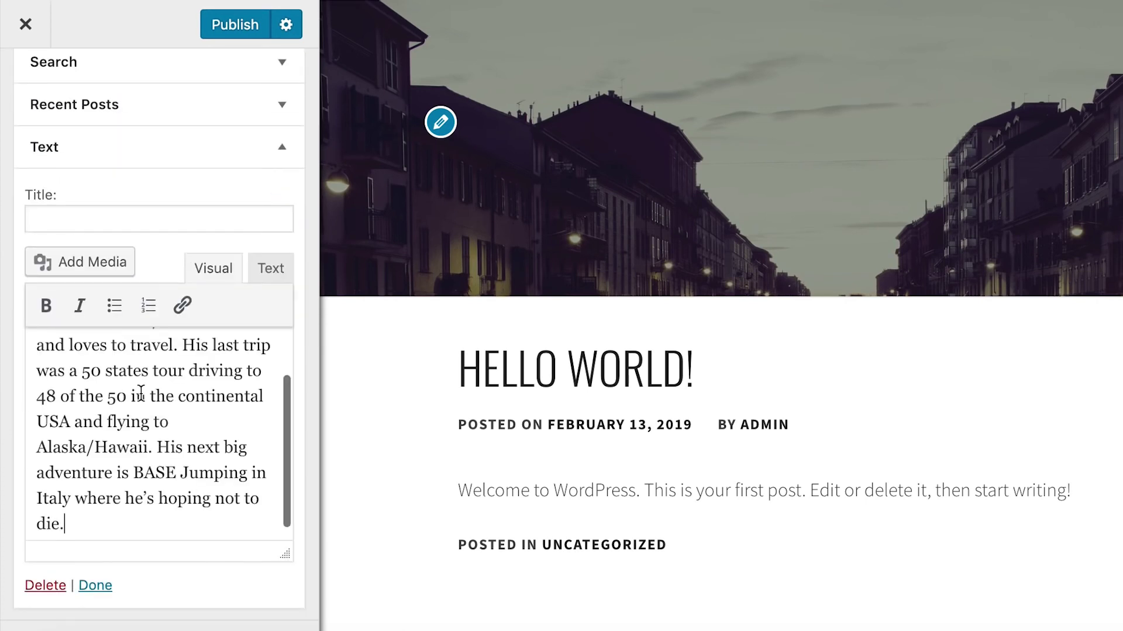
scroll(158, 433, "up", 2)
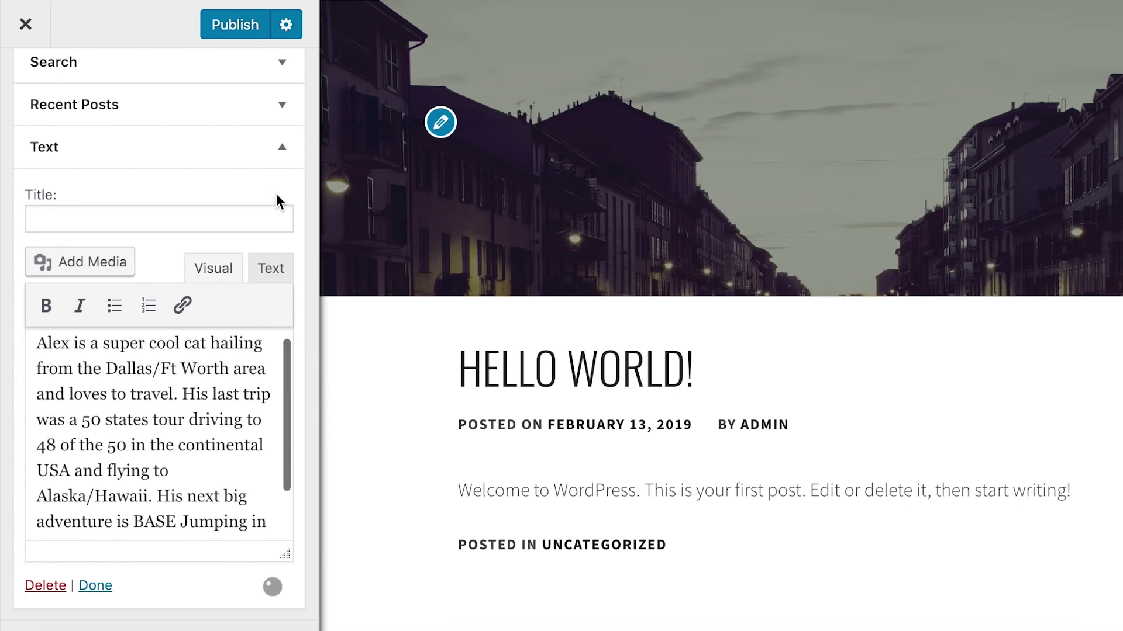
- Collapse the Text widget, move it directly below the Image widget in the Sidebar area, and publish the changes
left_click(282, 149)
left_click_drag(146, 346, 154, 260)
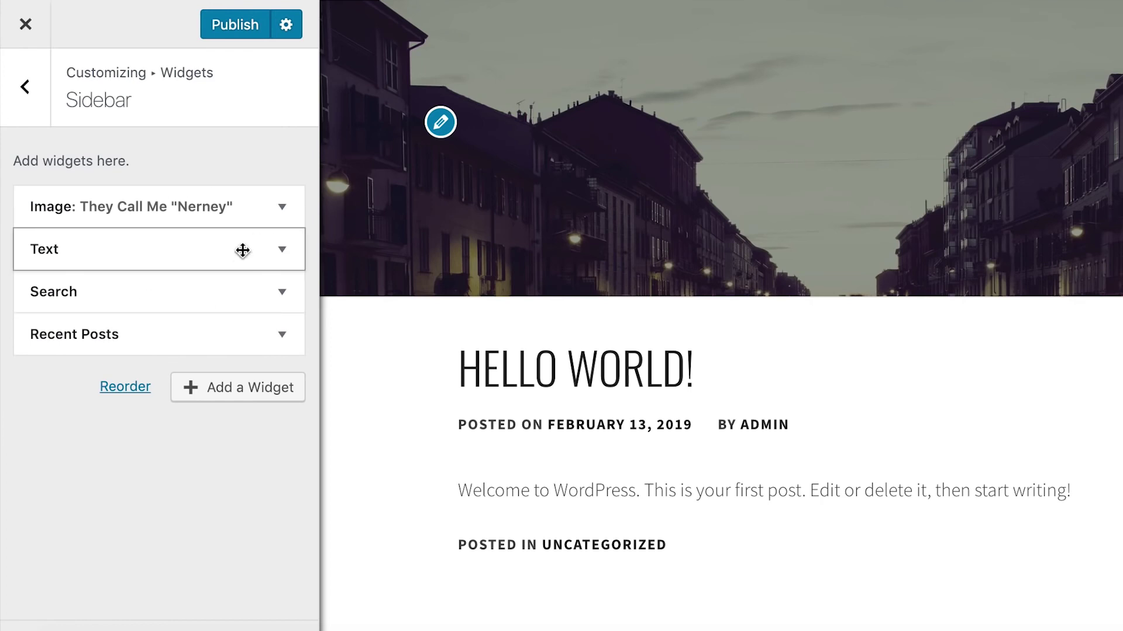
left_click(236, 27)
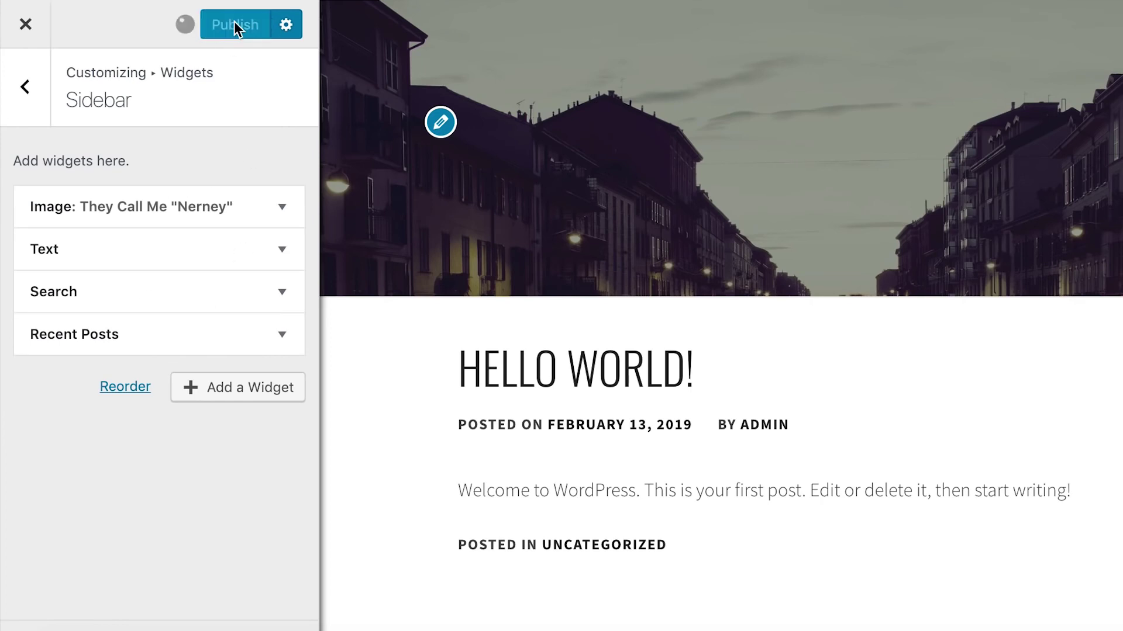
- Reload the live site and review the bio text beneath the sidebar image
left_click(566, 25)
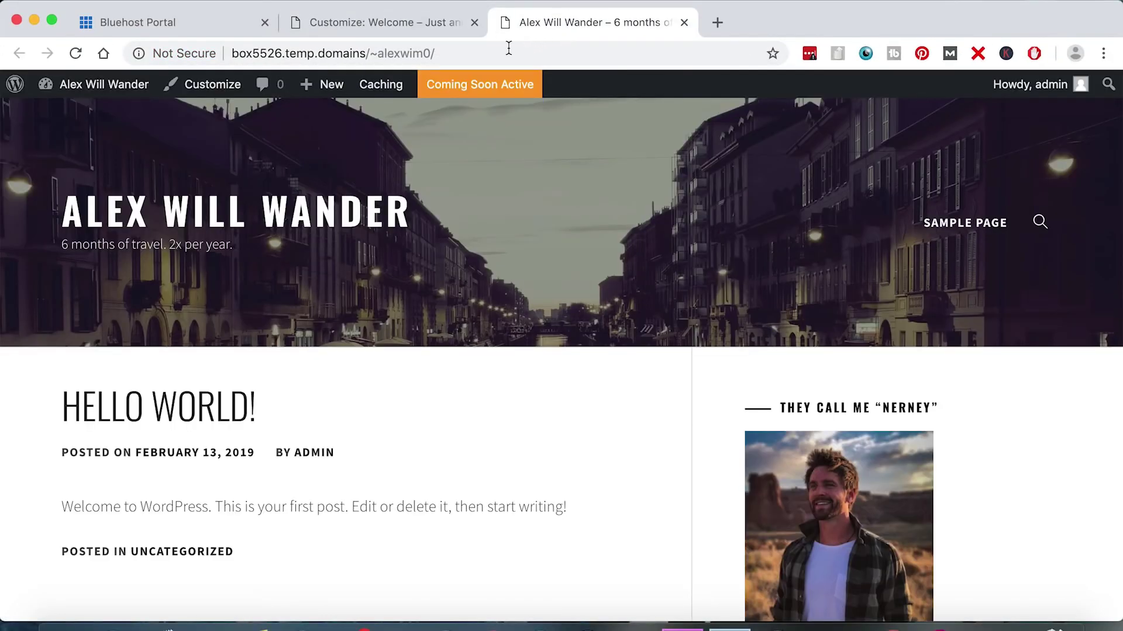
left_click(503, 52)
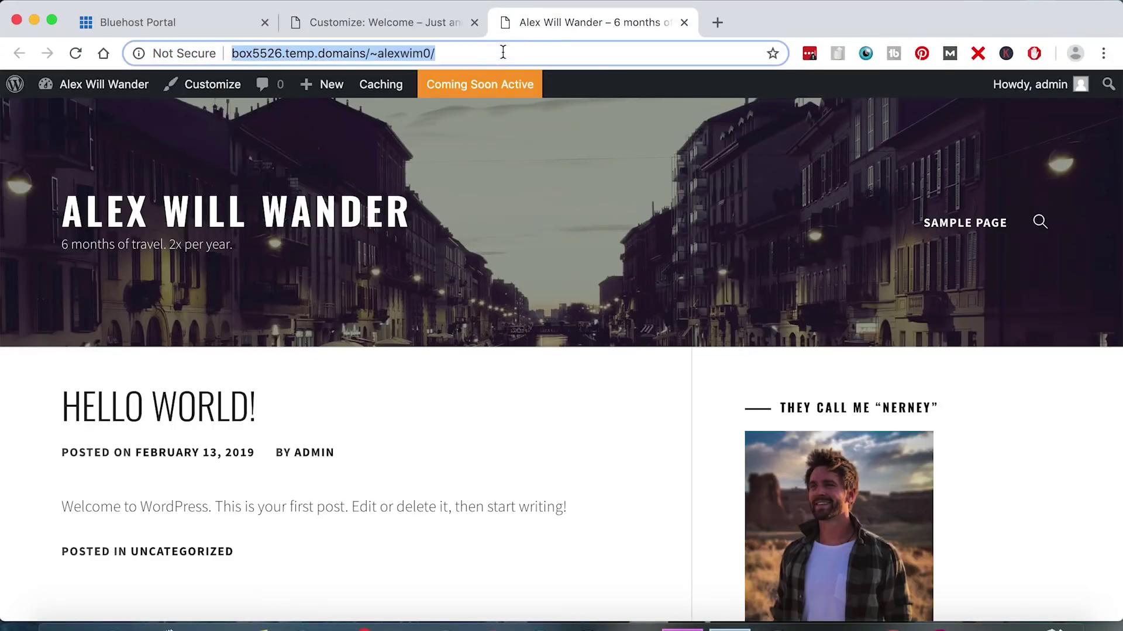
key("Return")
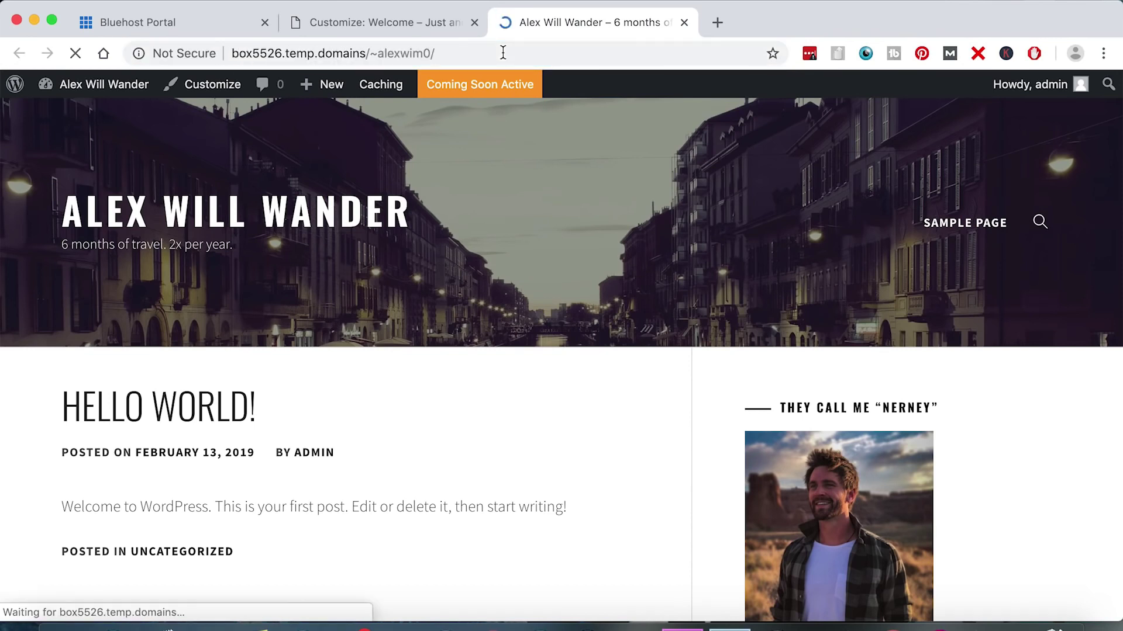
scroll(725, 439, "down", 10)
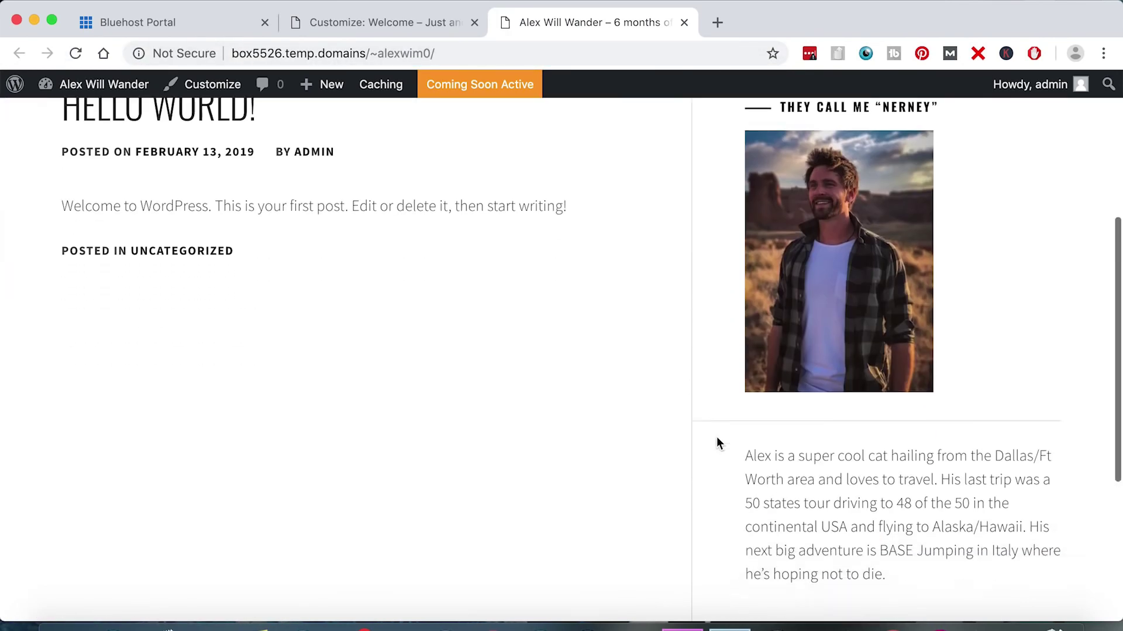
scroll(664, 368, "up", 2)
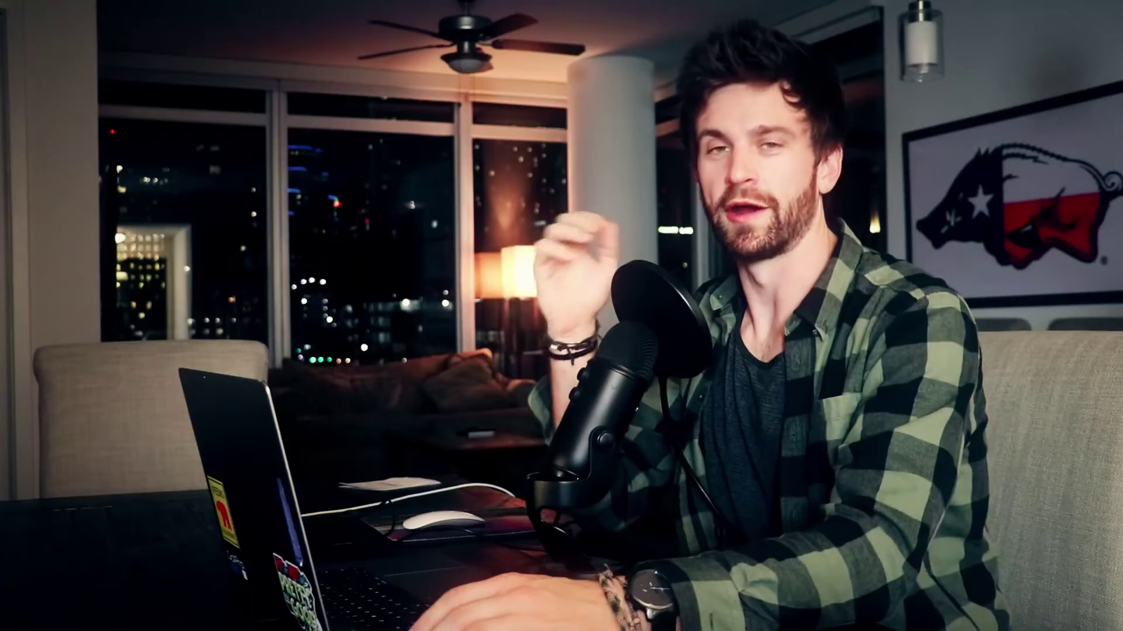